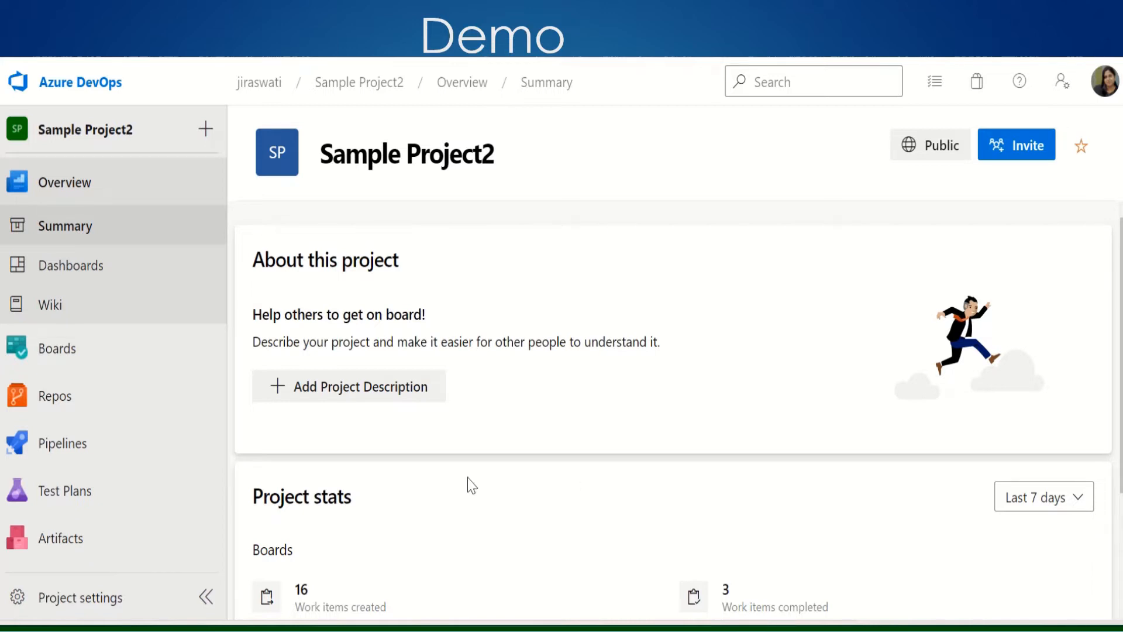
# Open the Delivery Plans page under Boards for Sample Project2
pyautogui.moveTo(146, 517)
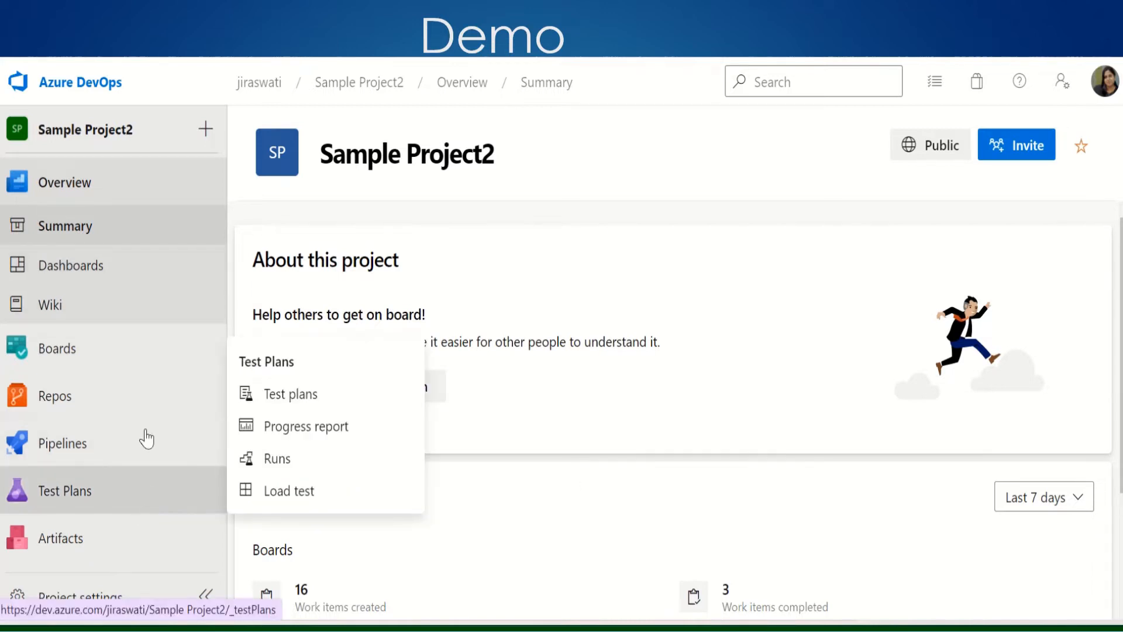
pyautogui.moveTo(145, 359)
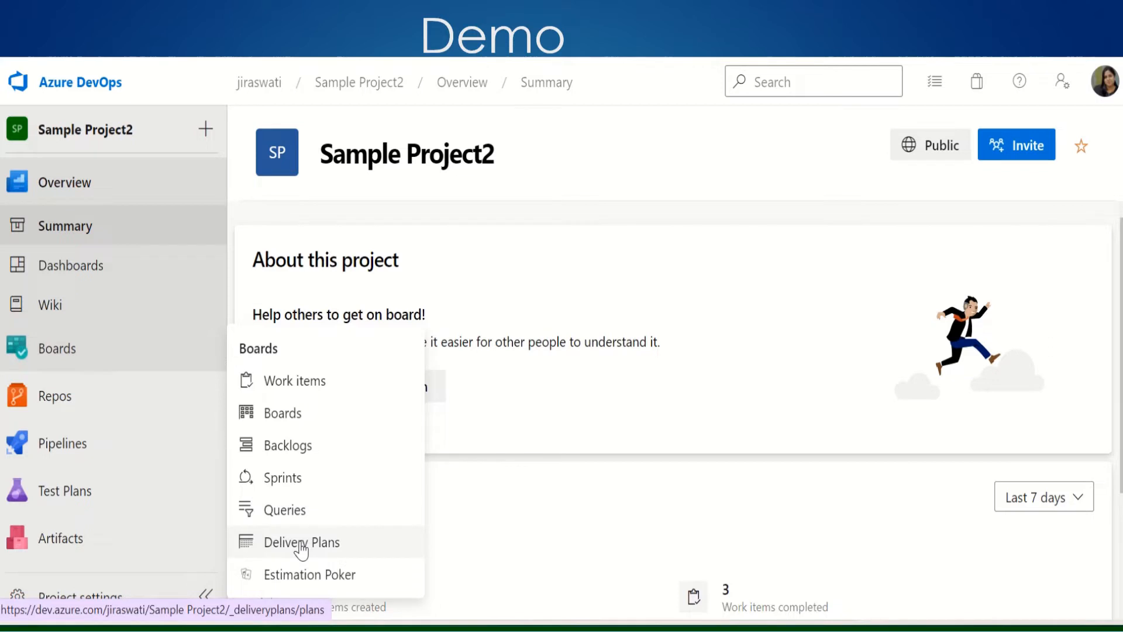
pyautogui.click(976, 81)
pyautogui.click(286, 547)
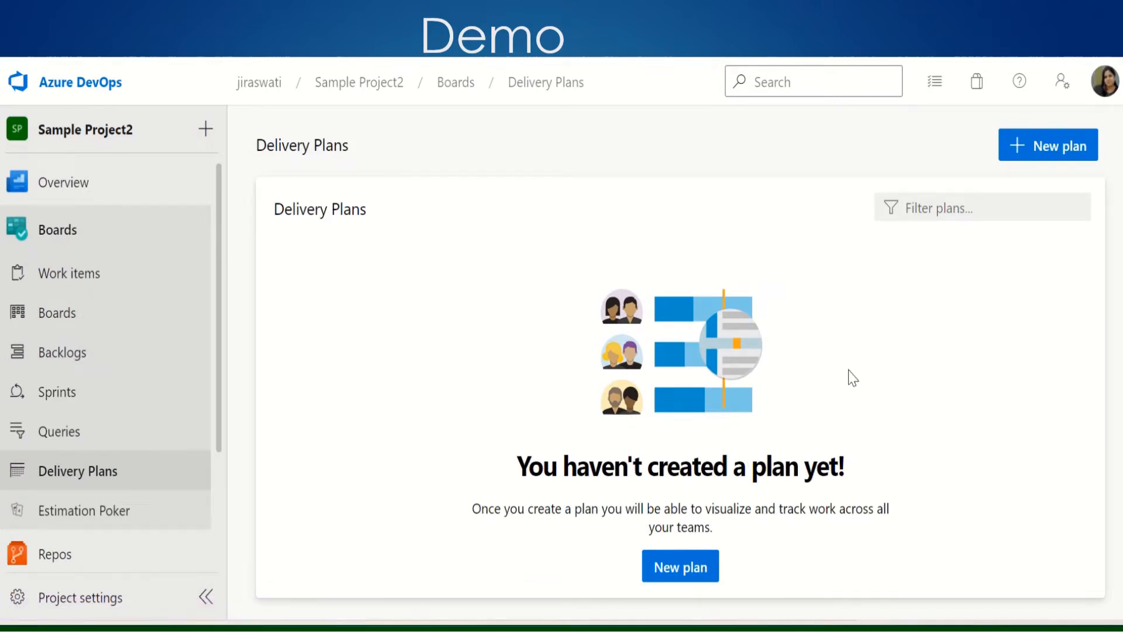
# Start a new delivery plan and name it DemoDL
pyautogui.click(1042, 153)
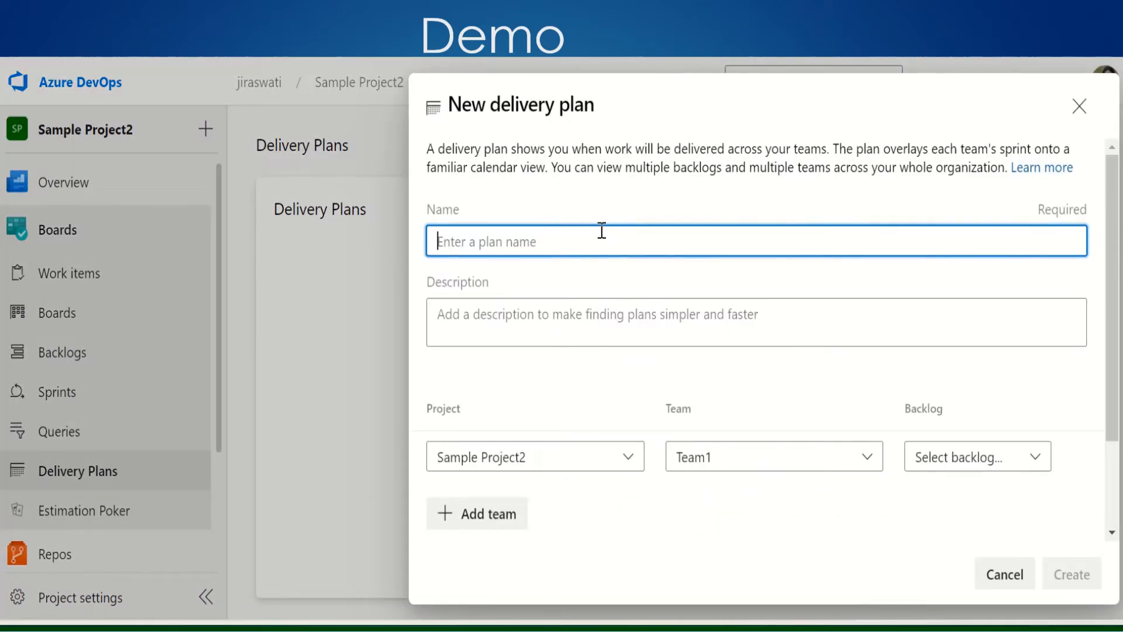
pyautogui.write('DemoD')
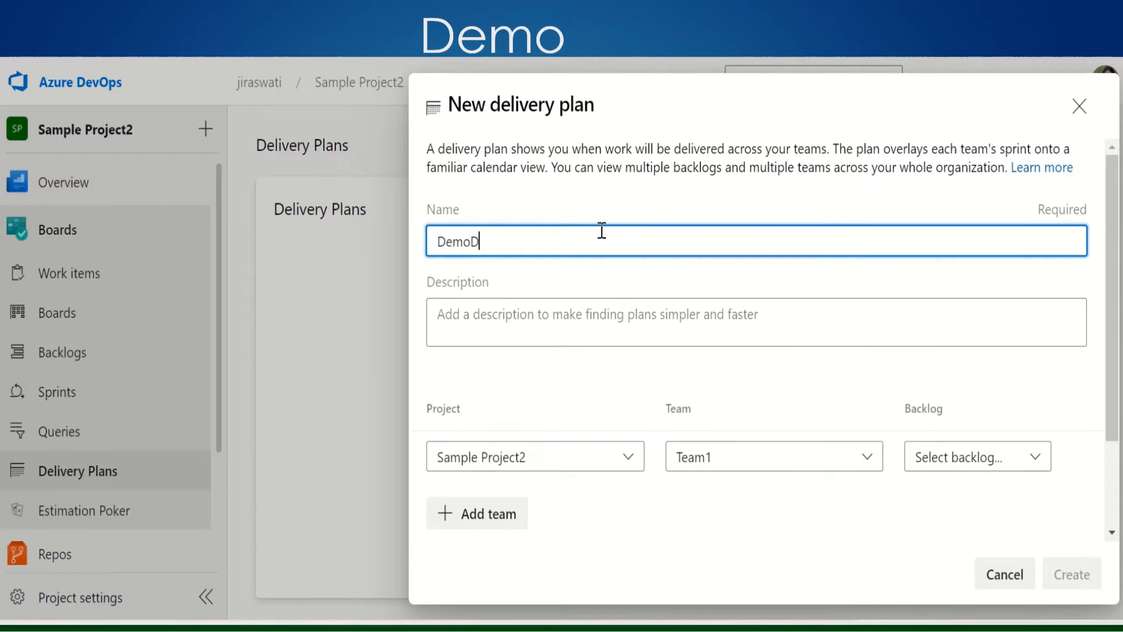
pyautogui.write('L')
# Examine the project, team and backlog choices offered for the new delivery plan
pyautogui.click(634, 468)
pyautogui.click(634, 469)
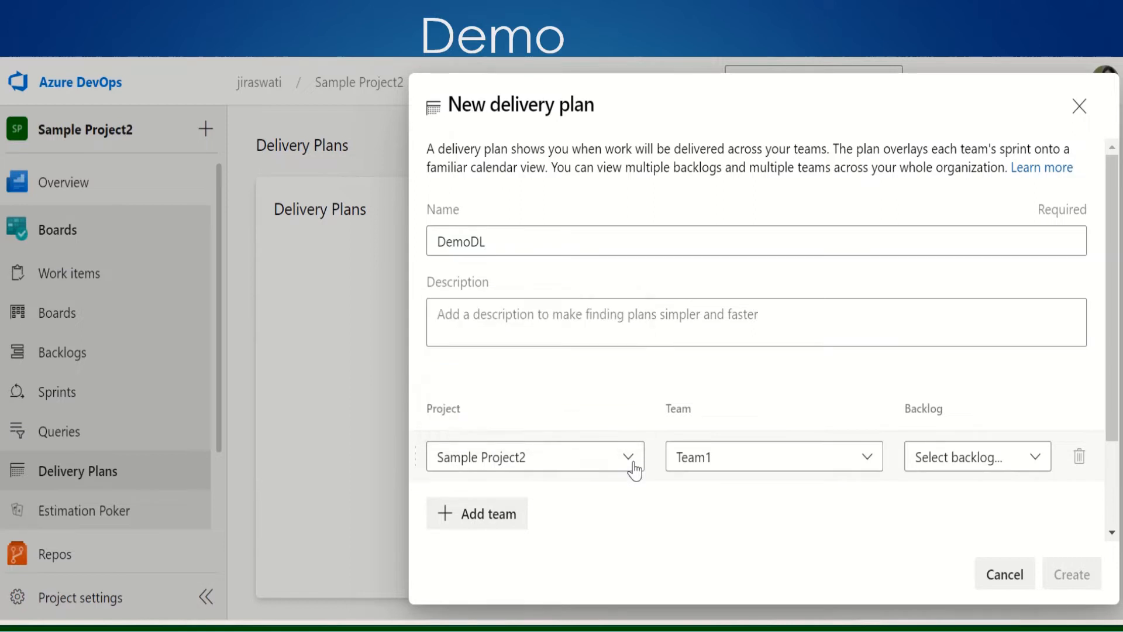
pyautogui.click(869, 462)
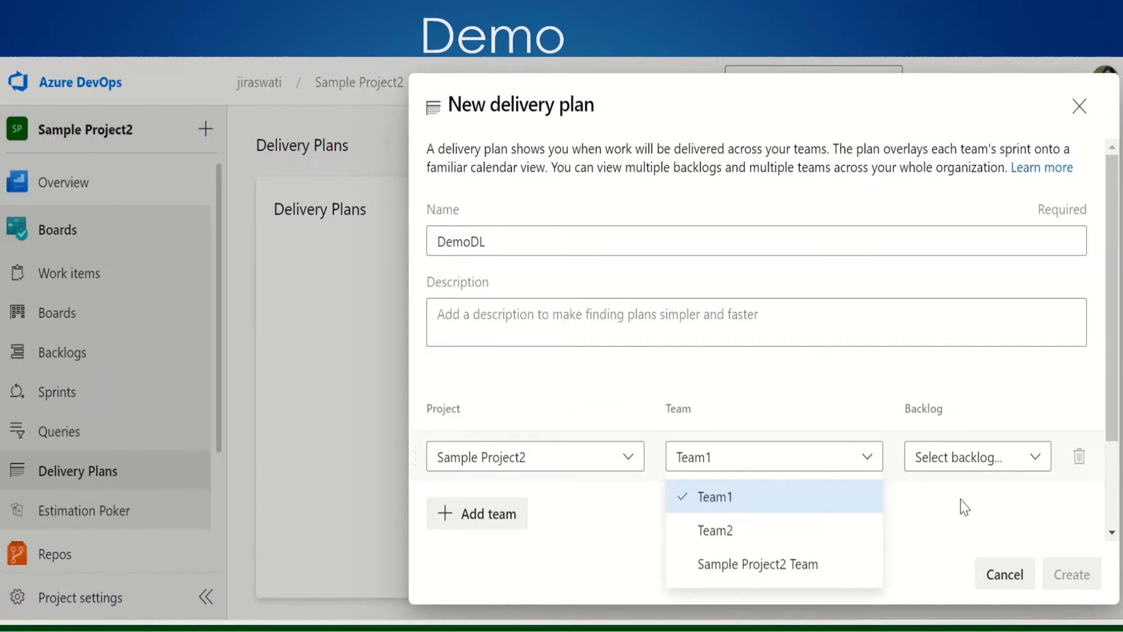
pyautogui.click(1035, 462)
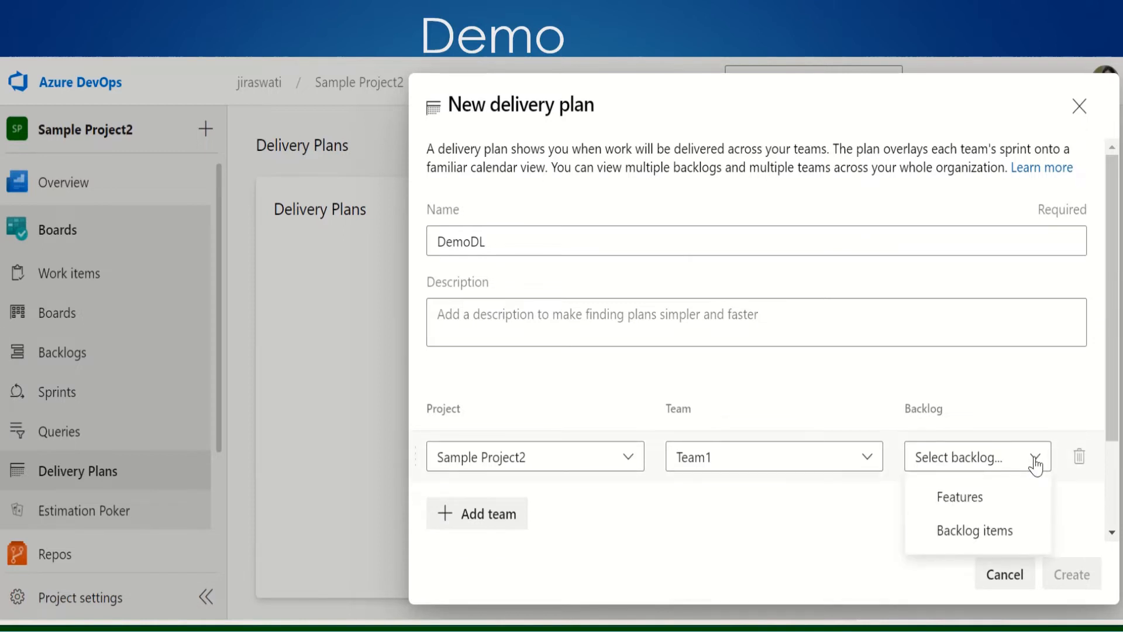
pyautogui.click(860, 538)
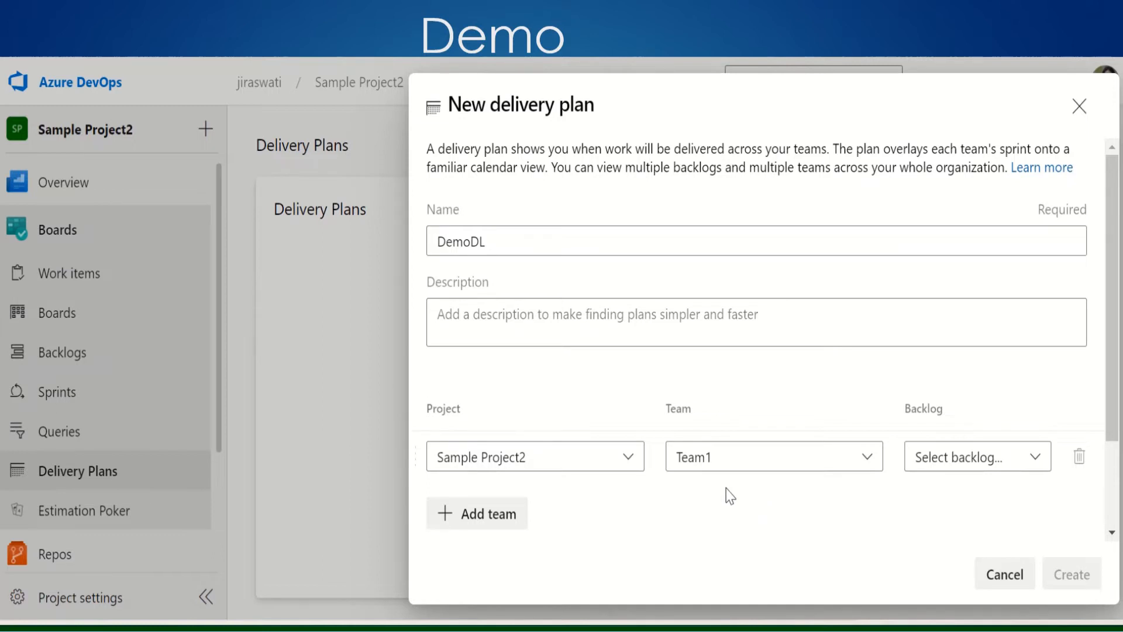
pyautogui.click(475, 314)
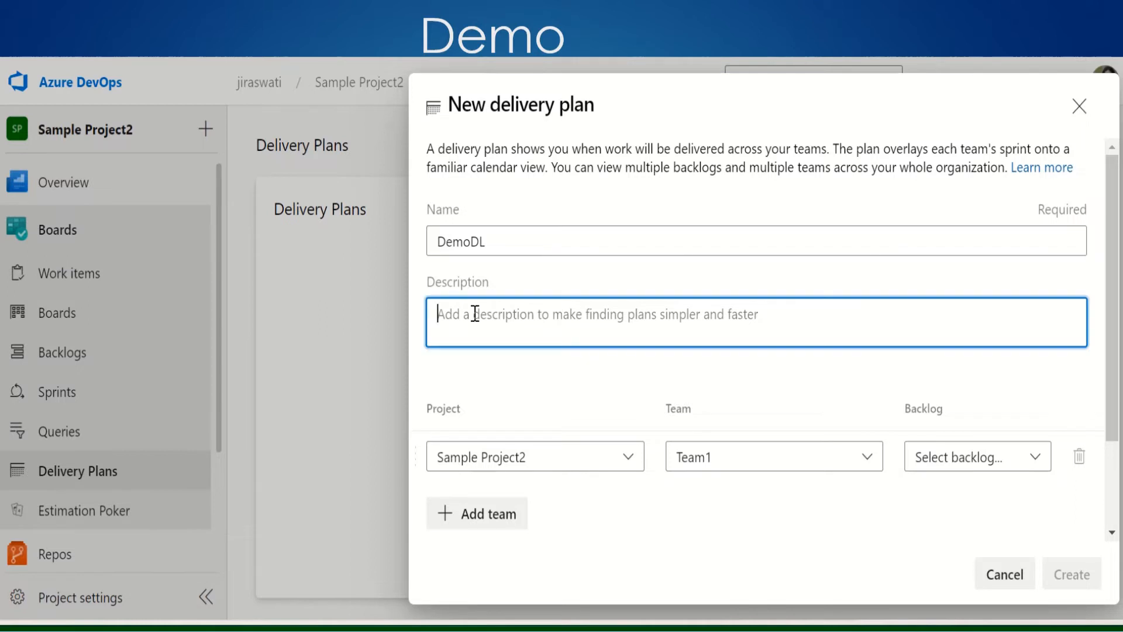
pyautogui.click(629, 458)
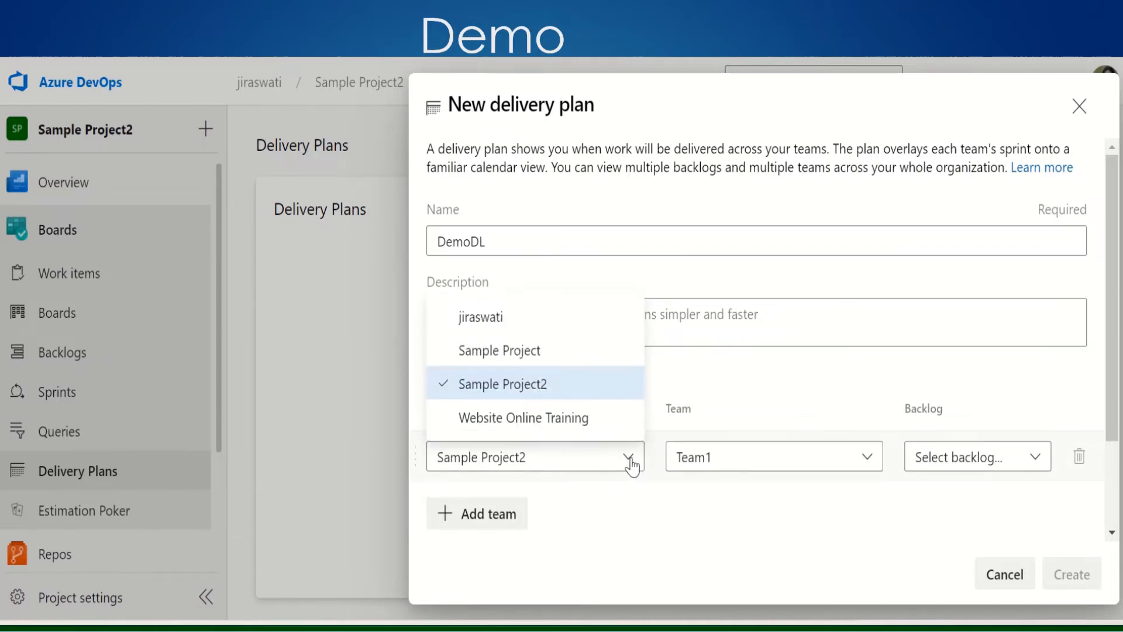
pyautogui.click(630, 458)
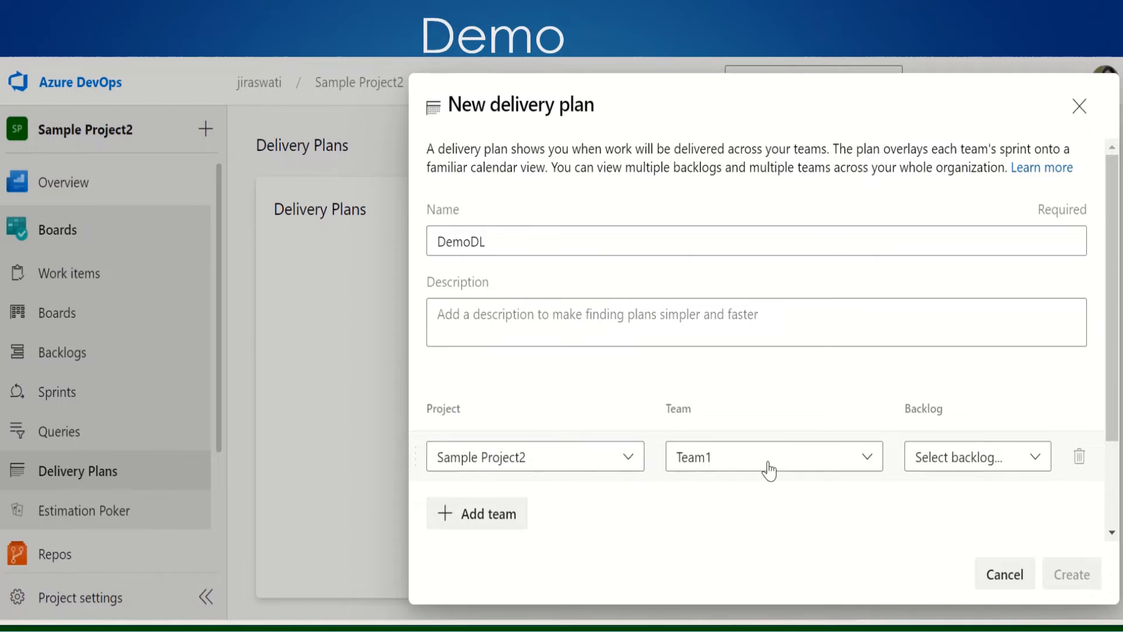
# Create the delivery plan for Sample Project2 Team with the Backlog items backlog
pyautogui.click(868, 460)
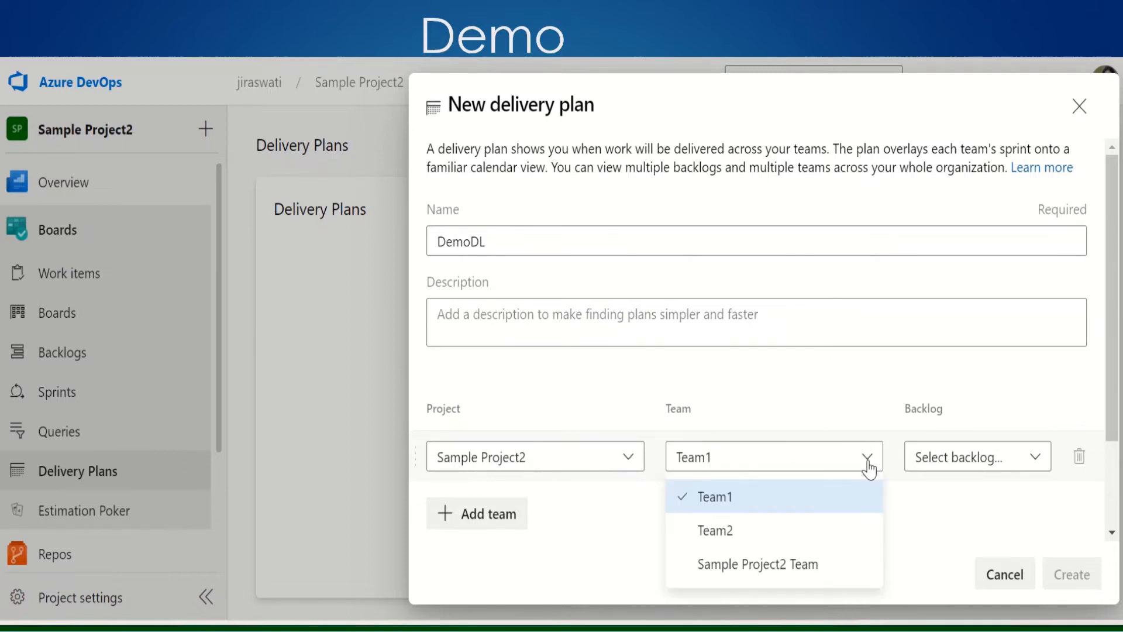
pyautogui.click(793, 570)
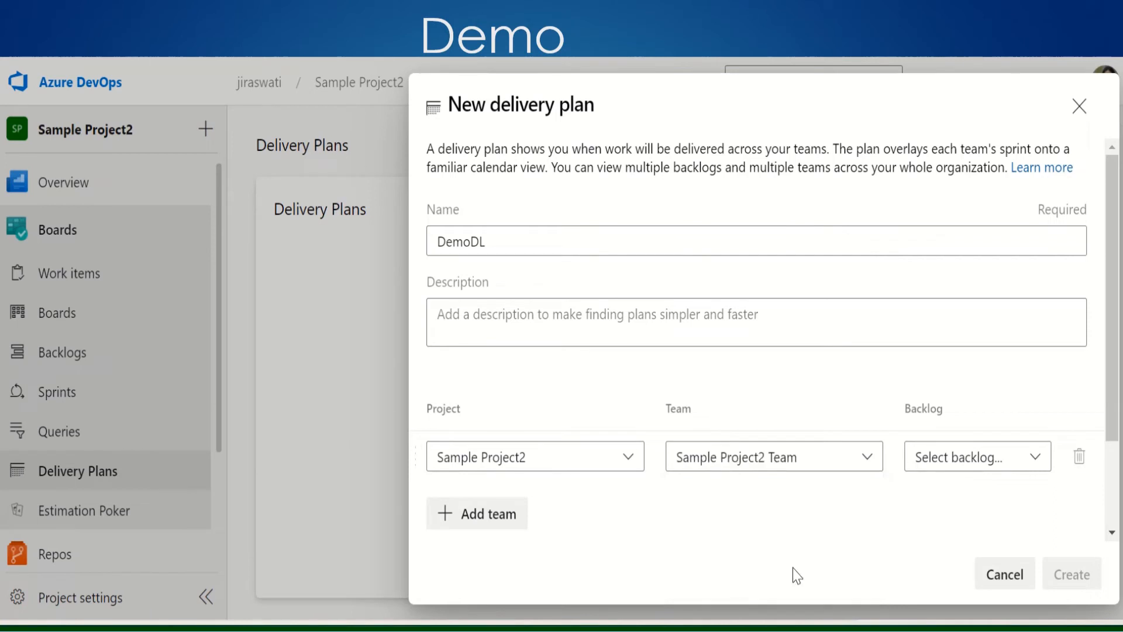
pyautogui.click(1038, 457)
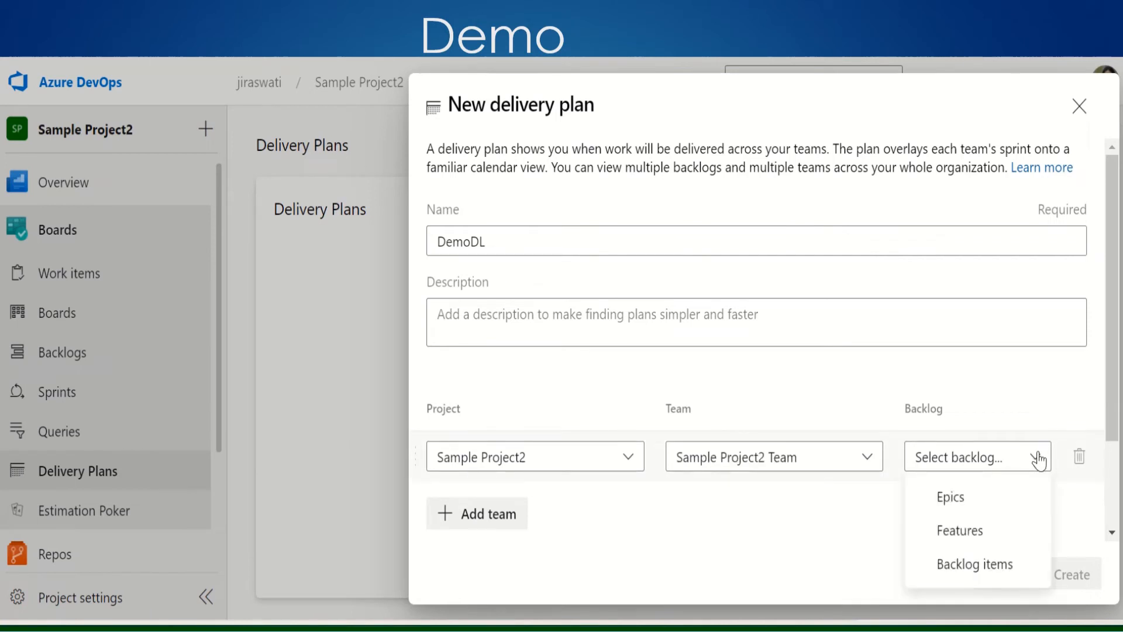
pyautogui.click(970, 565)
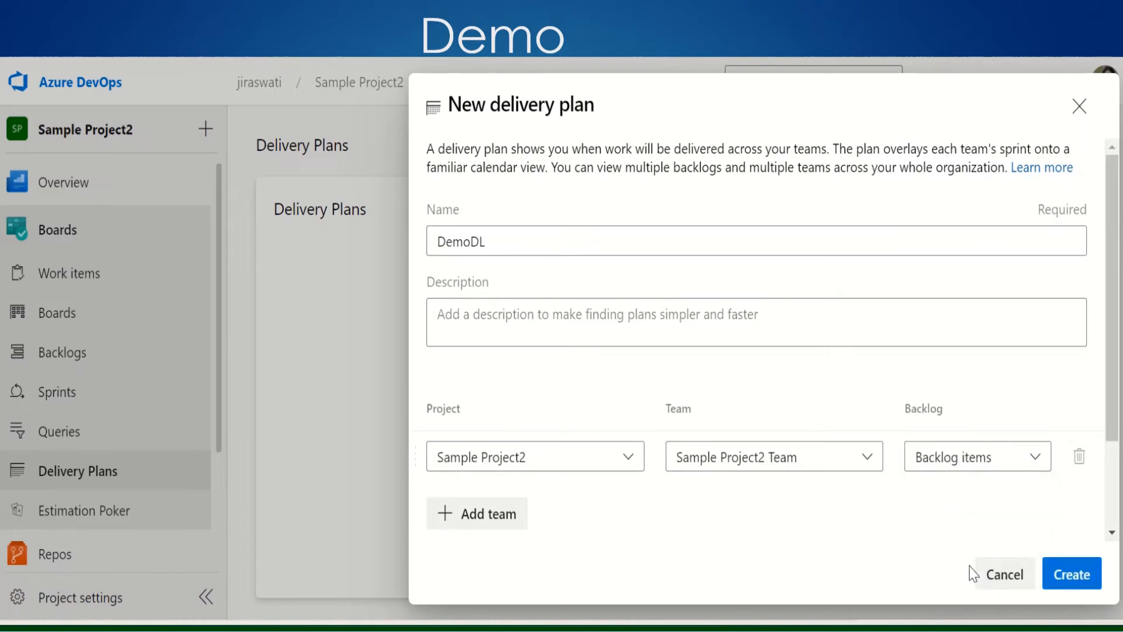
pyautogui.click(1070, 579)
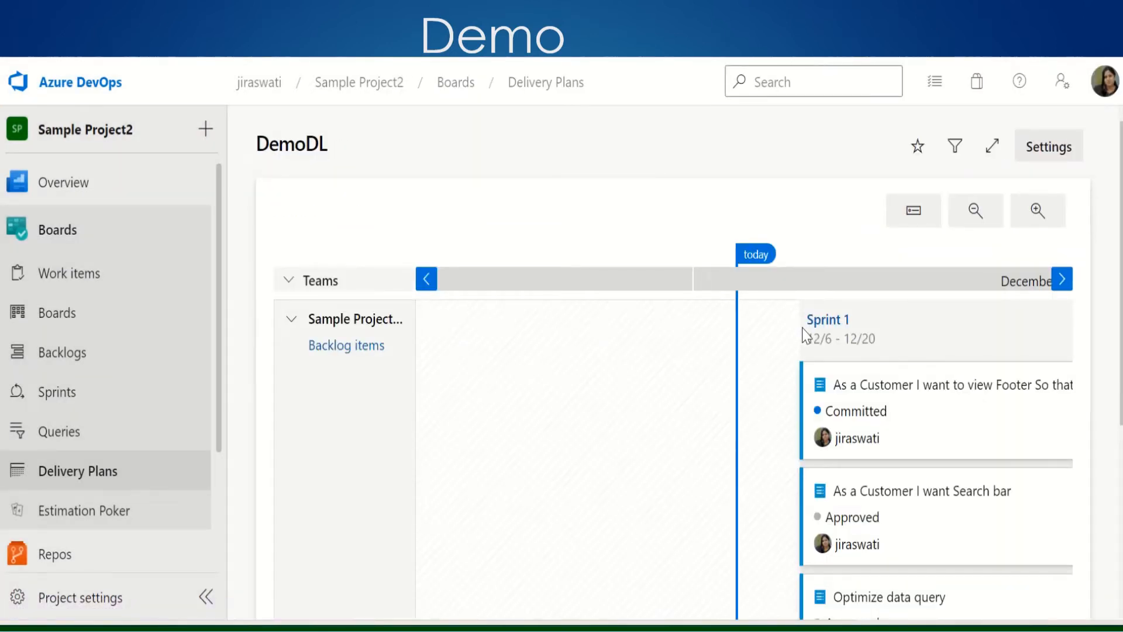
# Move the "As a Customer I want to view Footer" backlog item from Sprint 1 to Sprint 2 on the plan timeline
pyautogui.moveTo(796, 335); pyautogui.dragTo(603, 321)
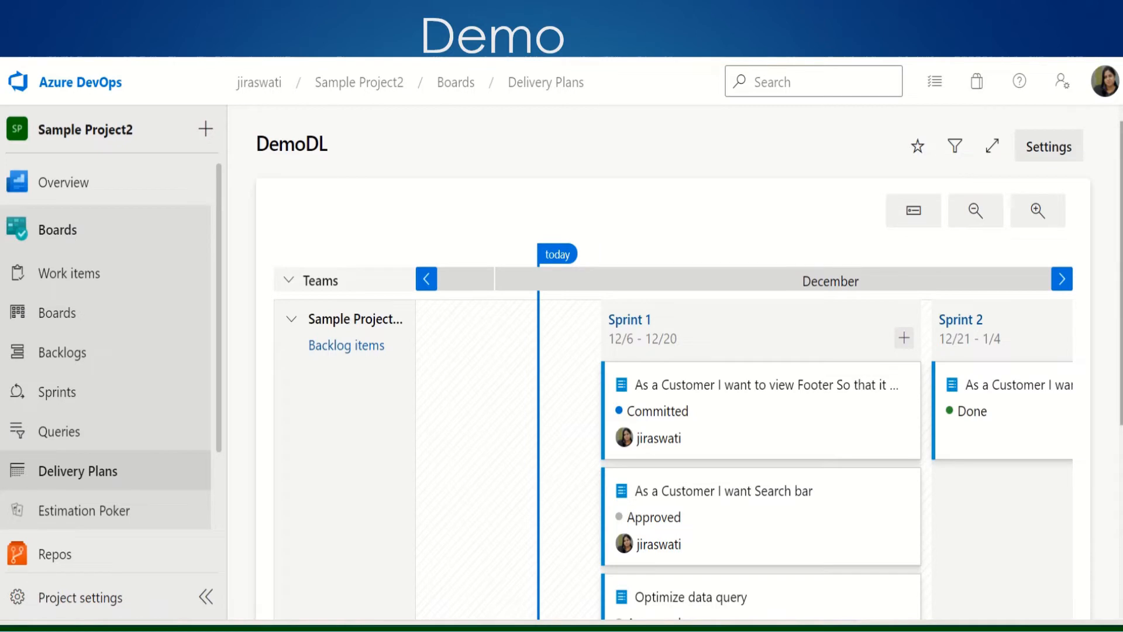
pyautogui.scroll(-5, 673, 362)
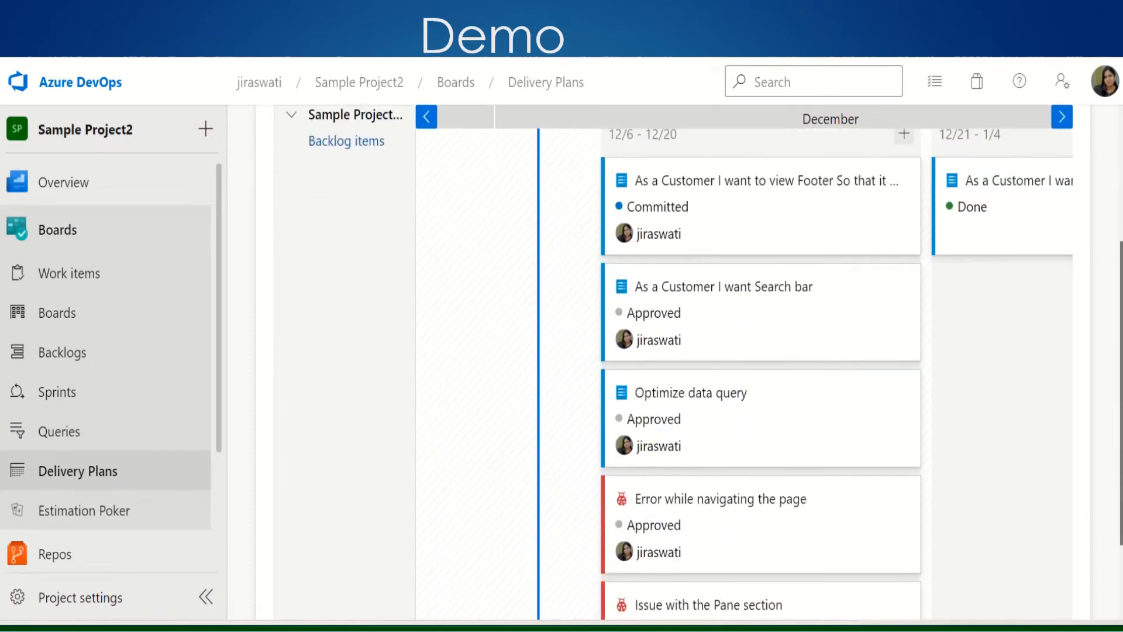
pyautogui.scroll(6, 1099, 293)
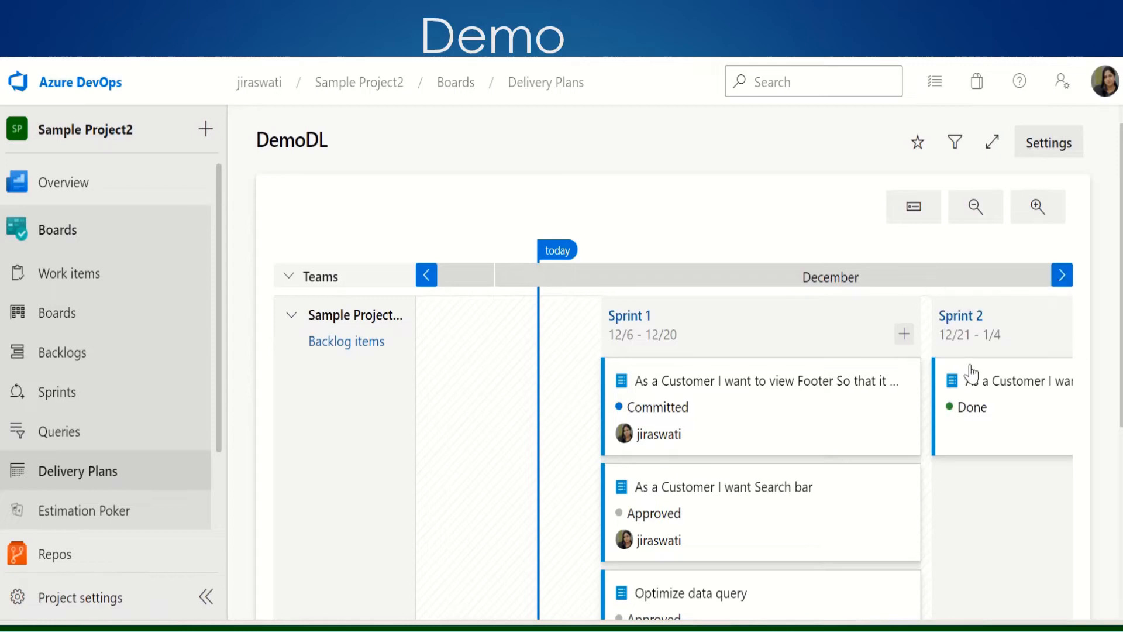
pyautogui.moveTo(971, 374)
pyautogui.mouseDown()
pyautogui.moveTo(897, 374)
pyautogui.moveTo(970, 377)
pyautogui.moveTo(735, 400)
pyautogui.moveTo(887, 368)
pyautogui.moveTo(971, 370)
pyautogui.mouseUp()
pyautogui.moveTo(867, 442); pyautogui.dragTo(1122, 539)
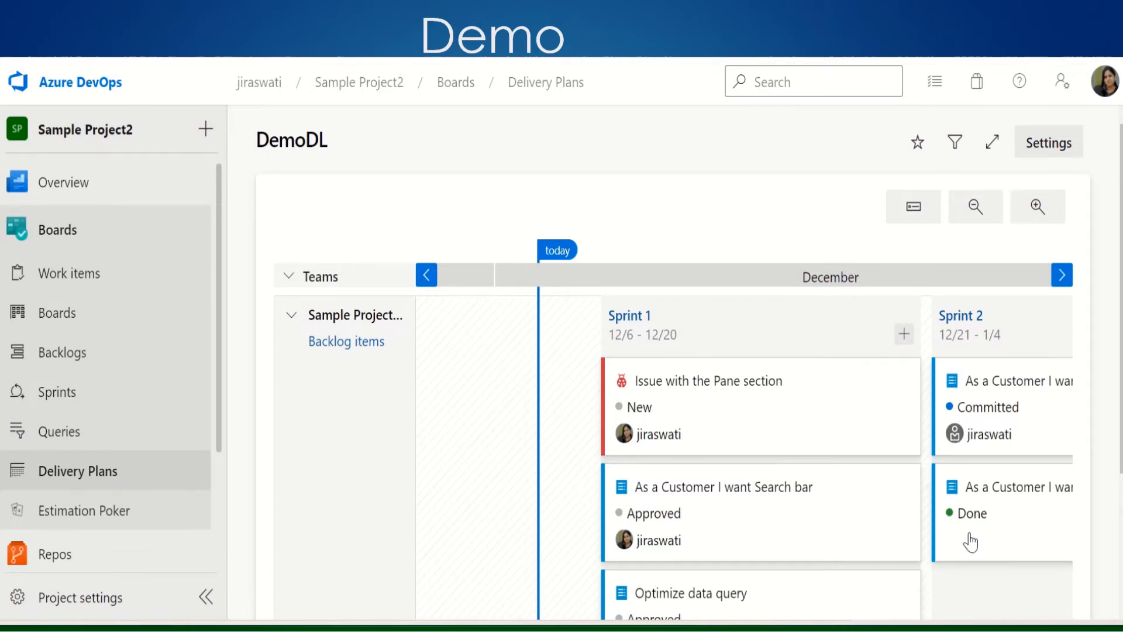
# Add a Product Backlog Item titled "sample PBI" to the top of Sprint 1
pyautogui.click(904, 334)
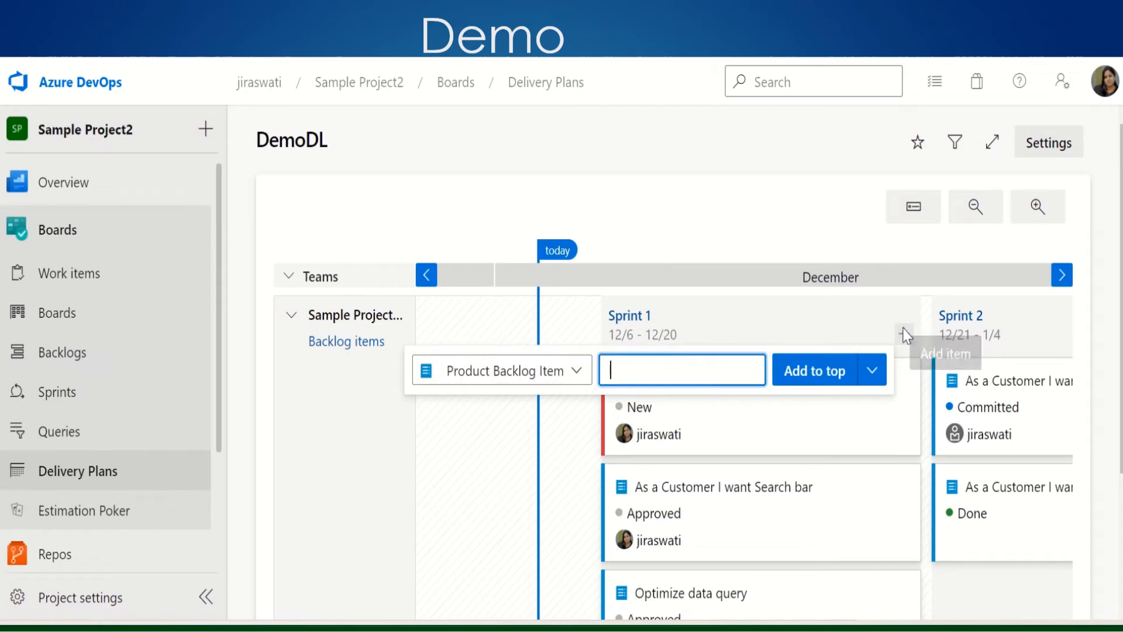
pyautogui.click(577, 372)
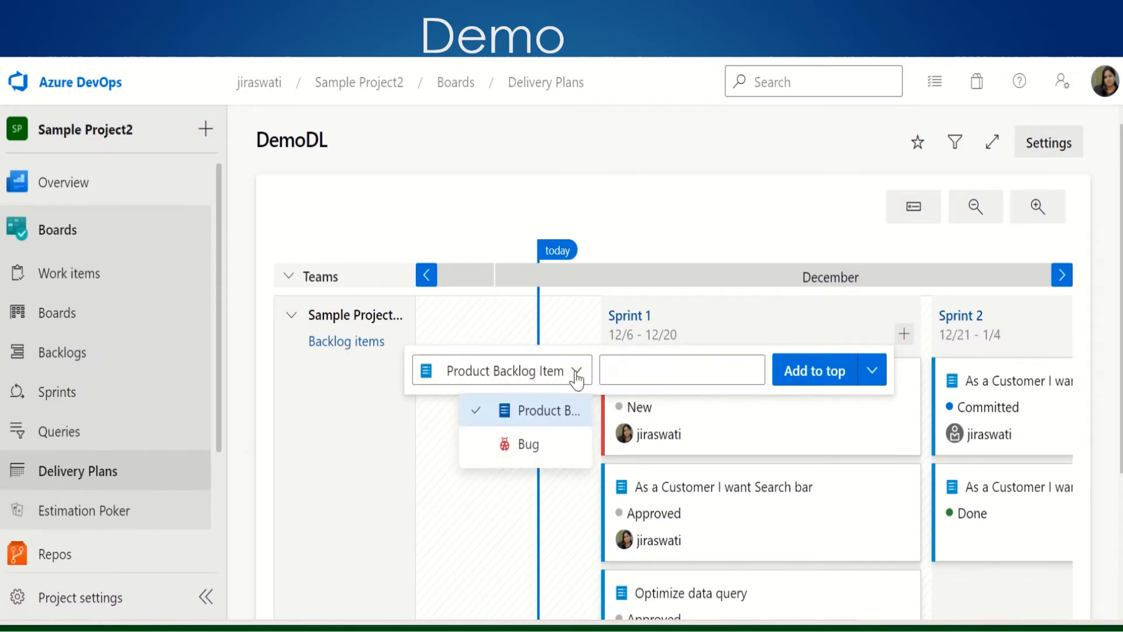
pyautogui.click(634, 358)
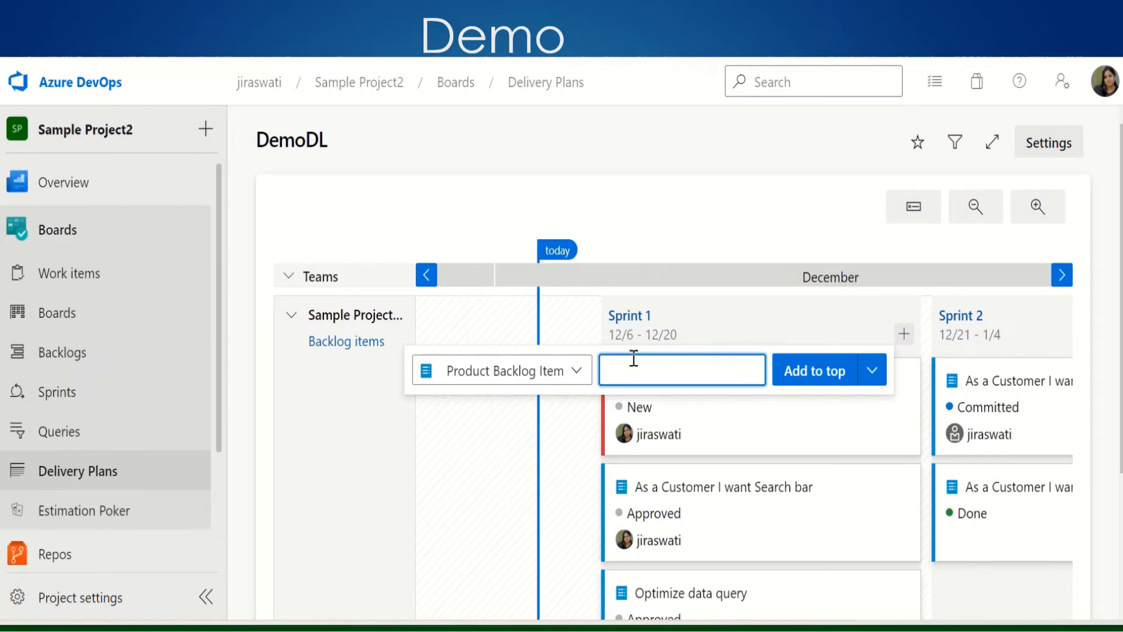
pyautogui.write('sample PBI')
pyautogui.click(797, 371)
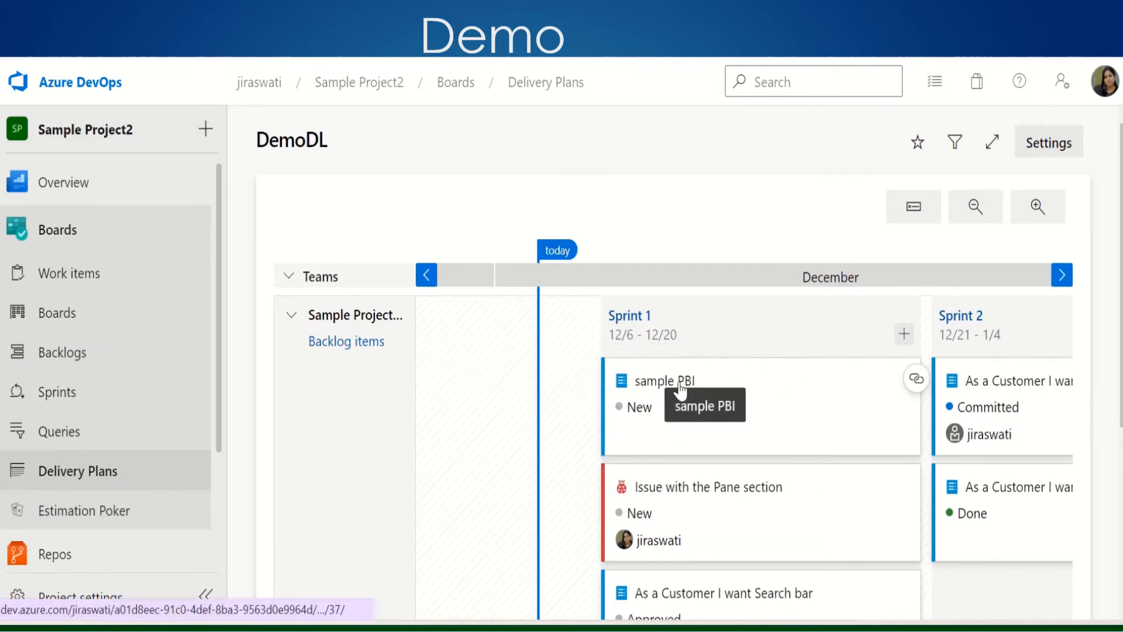
# Assign the sample PBI item to the listed user, set its effort to 3, and save and close it
pyautogui.click(661, 381)
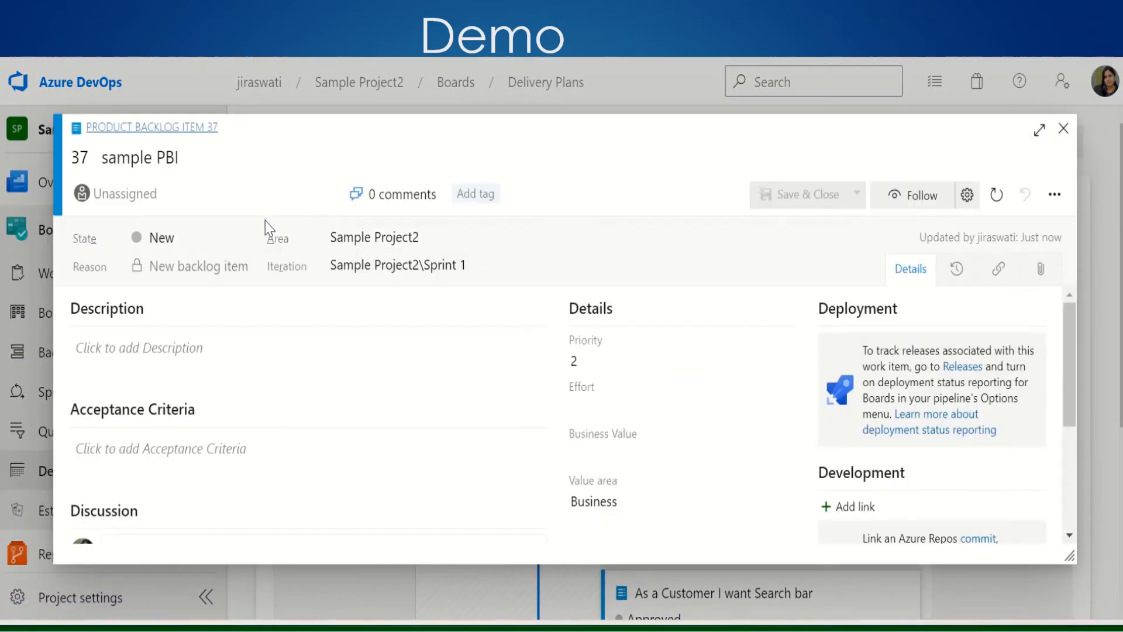
pyautogui.click(153, 194)
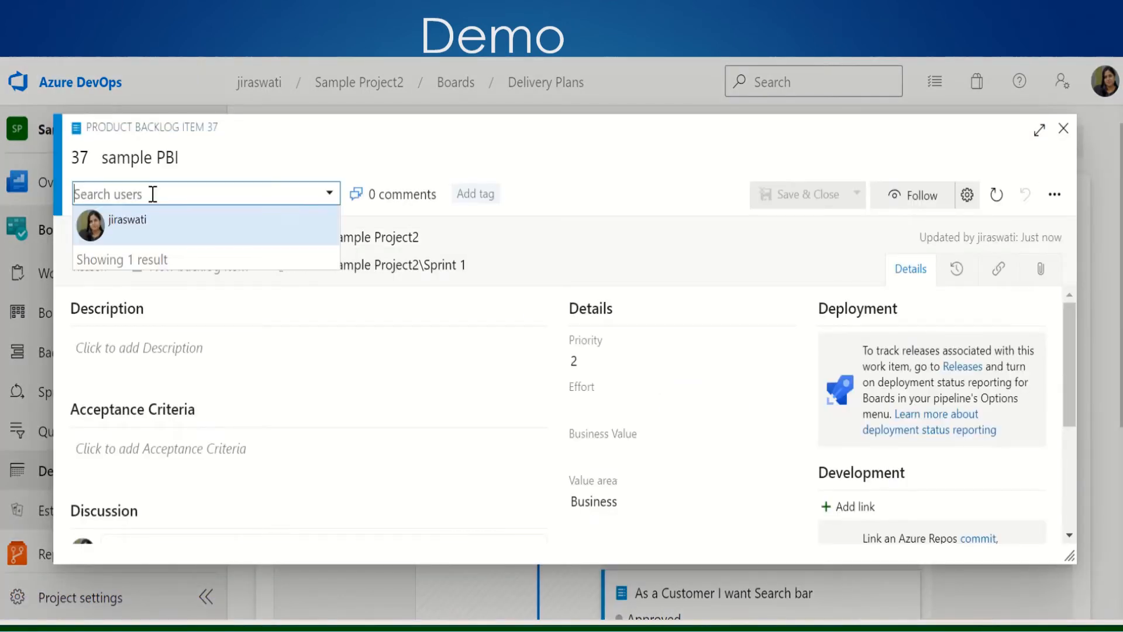
pyautogui.click(147, 224)
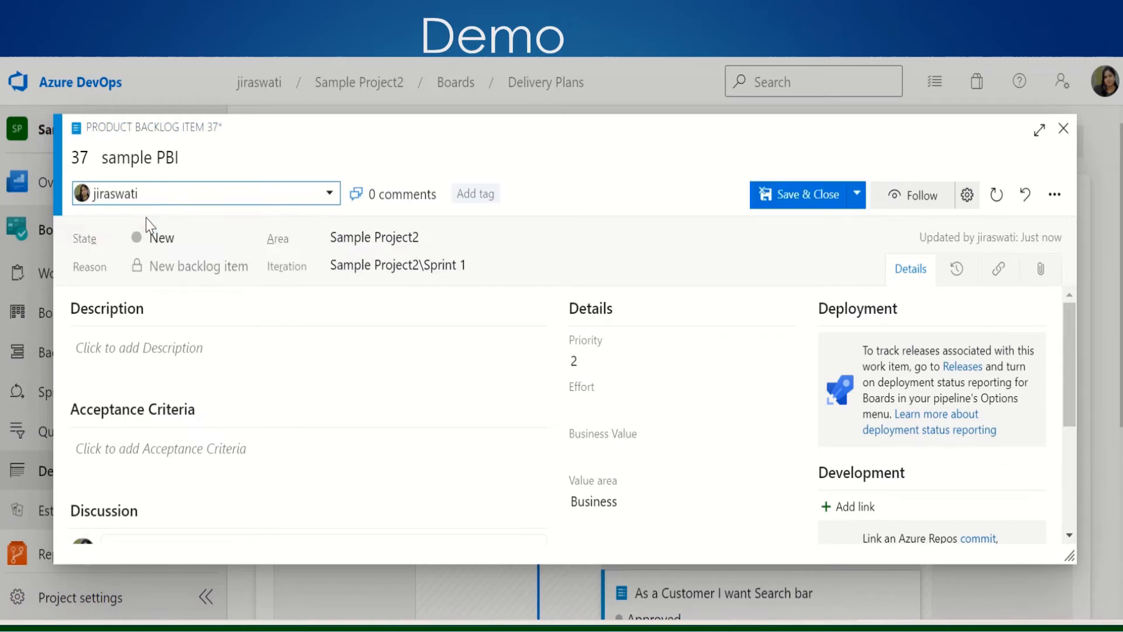
pyautogui.click(579, 400)
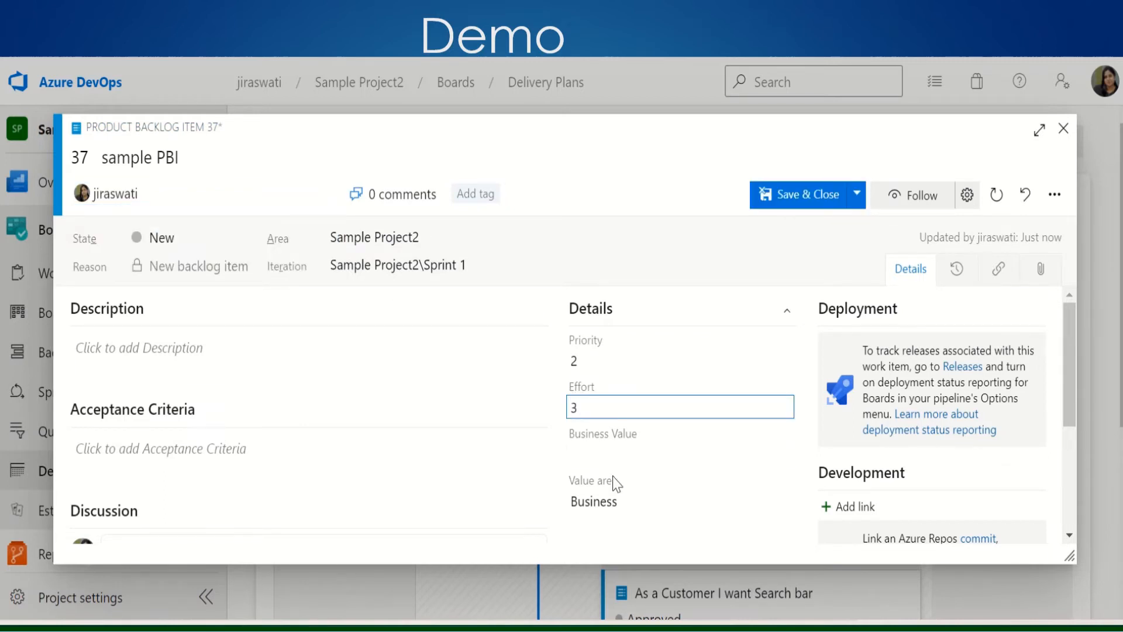
pyautogui.click(604, 454)
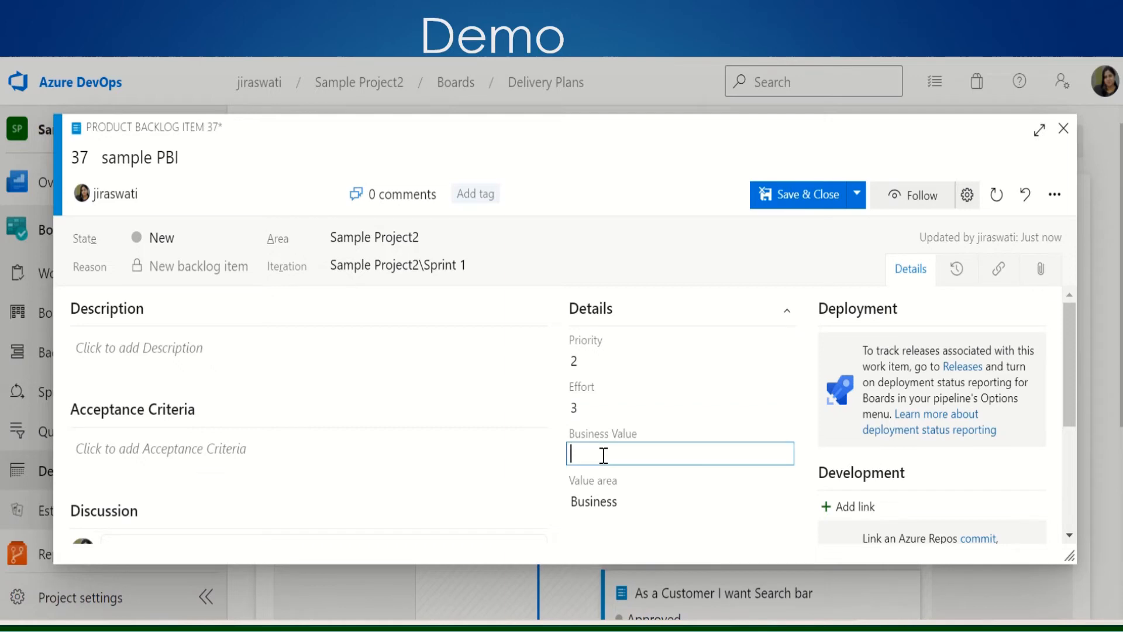
pyautogui.click(801, 195)
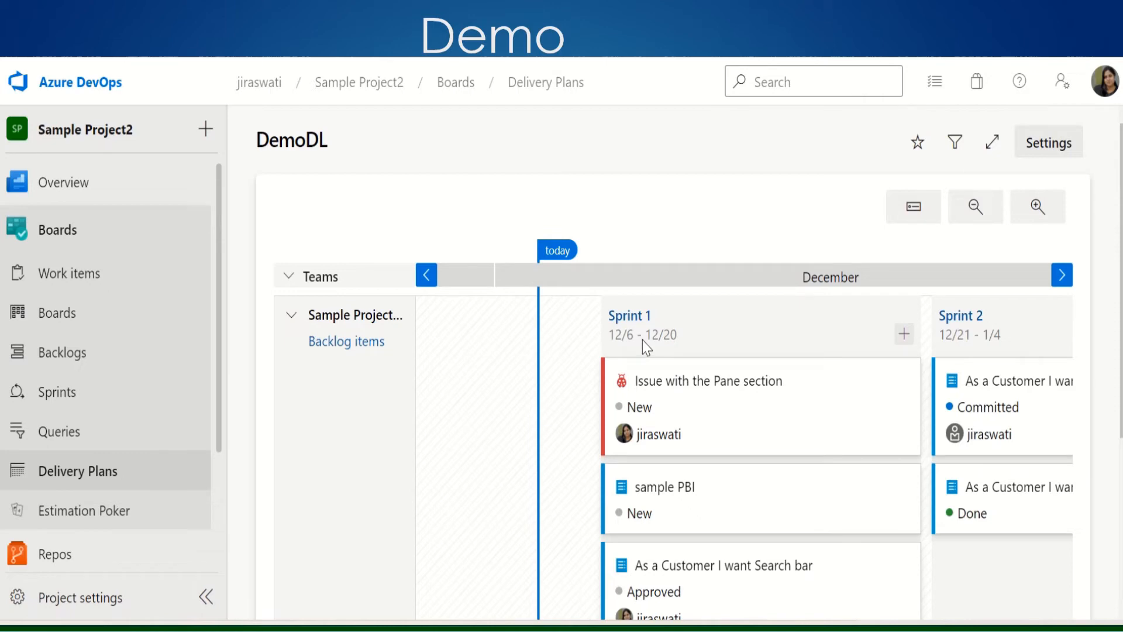
# Add Sample Team from the Website Online Training project to the plan's teams with the Features backlog
pyautogui.click(1045, 149)
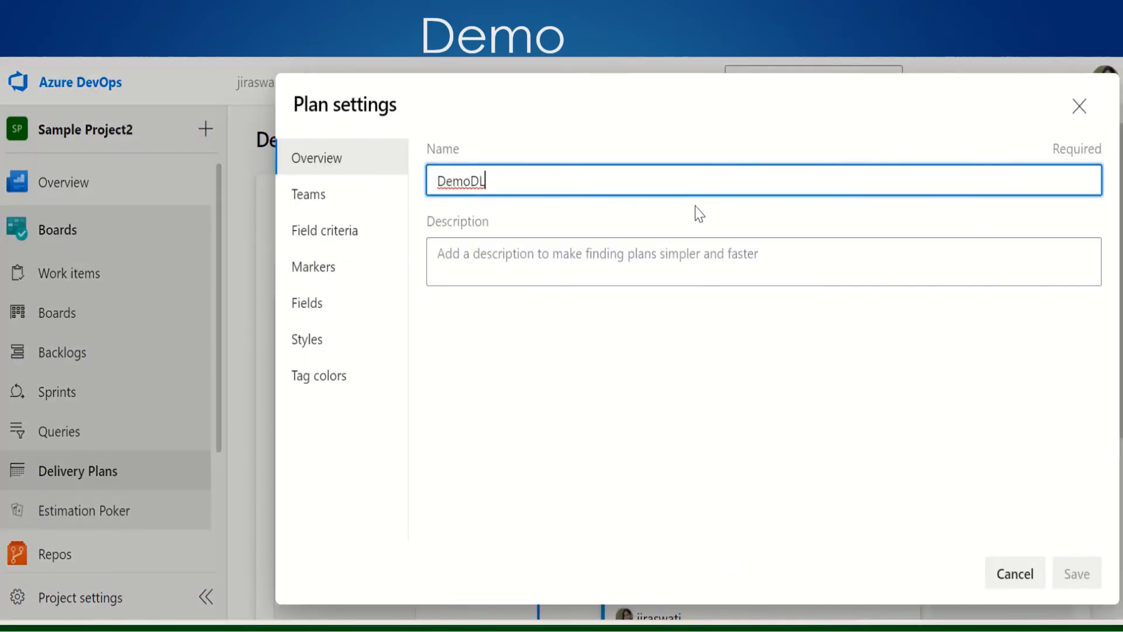
pyautogui.click(310, 196)
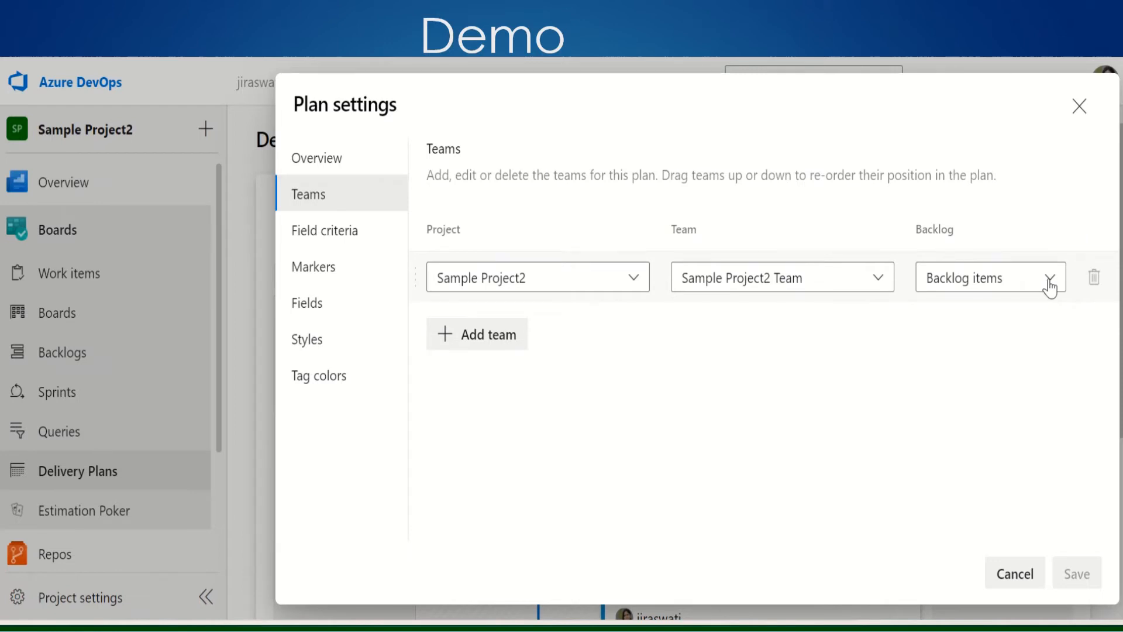
pyautogui.click(475, 342)
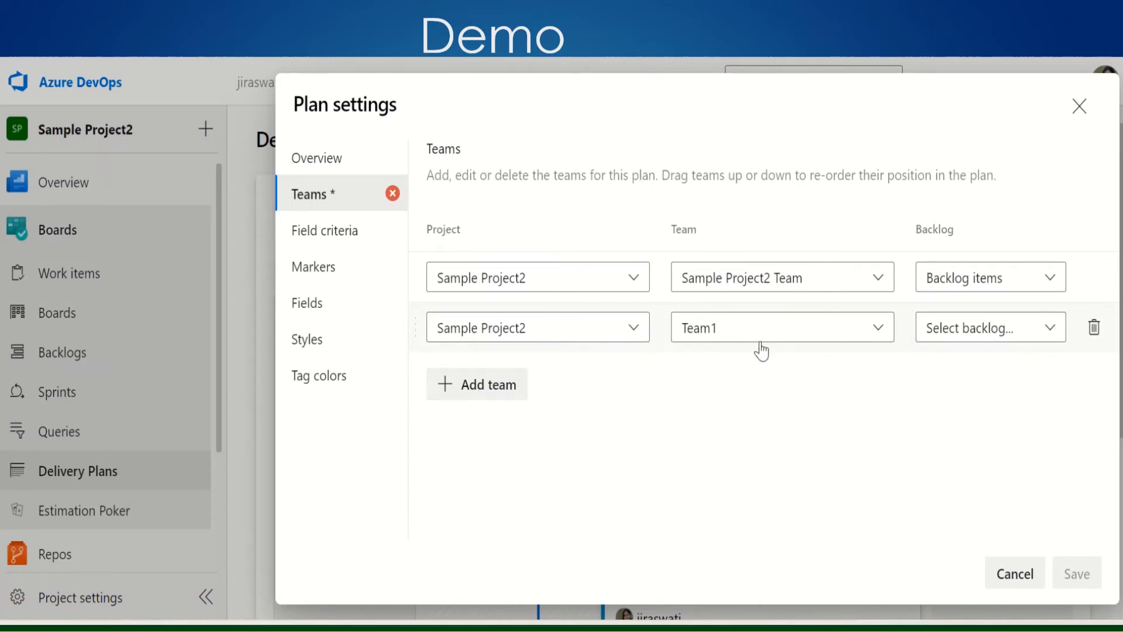
pyautogui.click(634, 330)
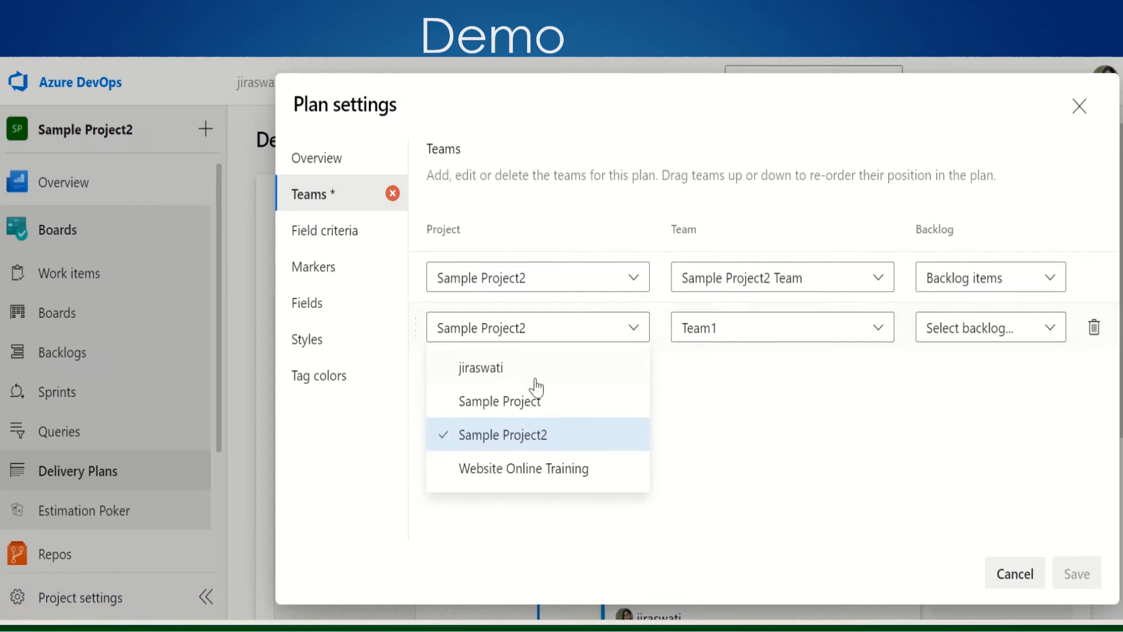
pyautogui.click(517, 469)
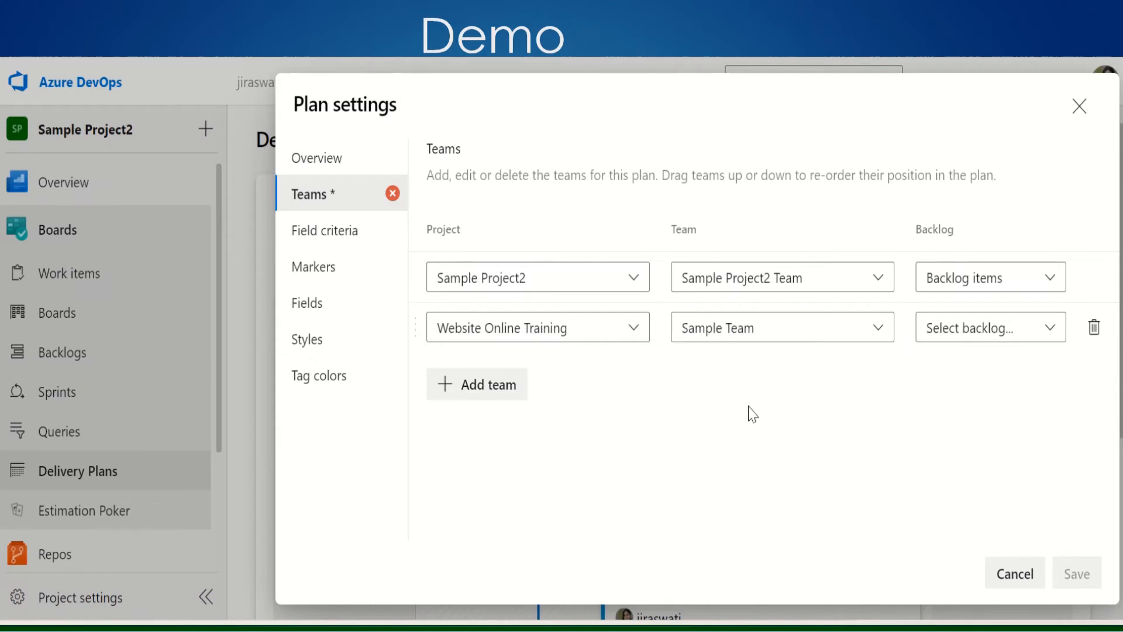
pyautogui.click(879, 330)
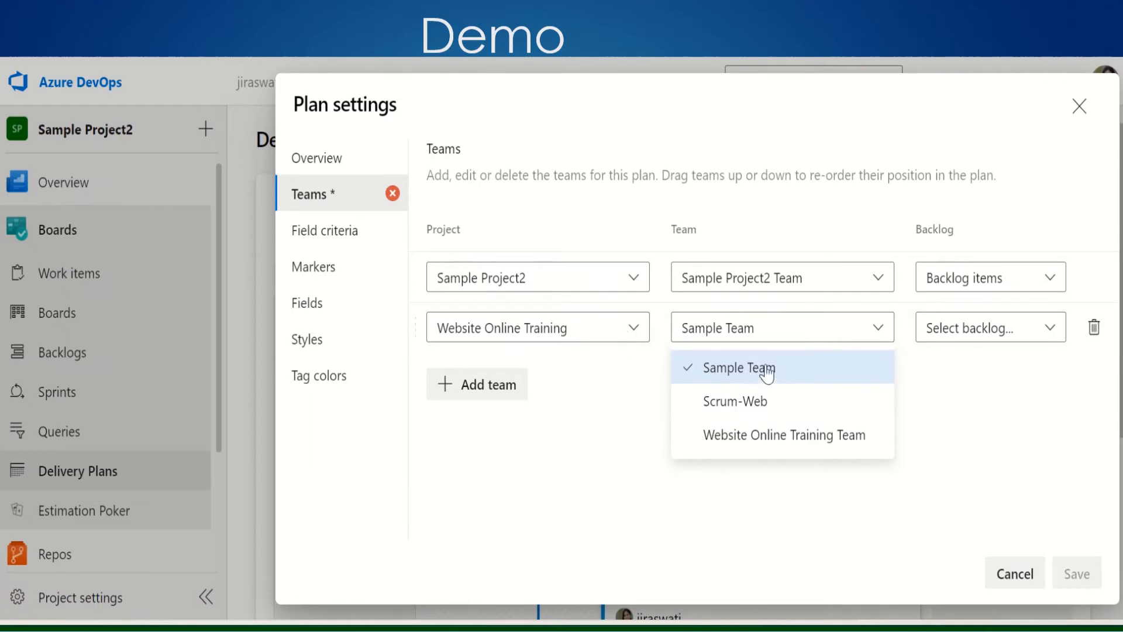
pyautogui.click(947, 416)
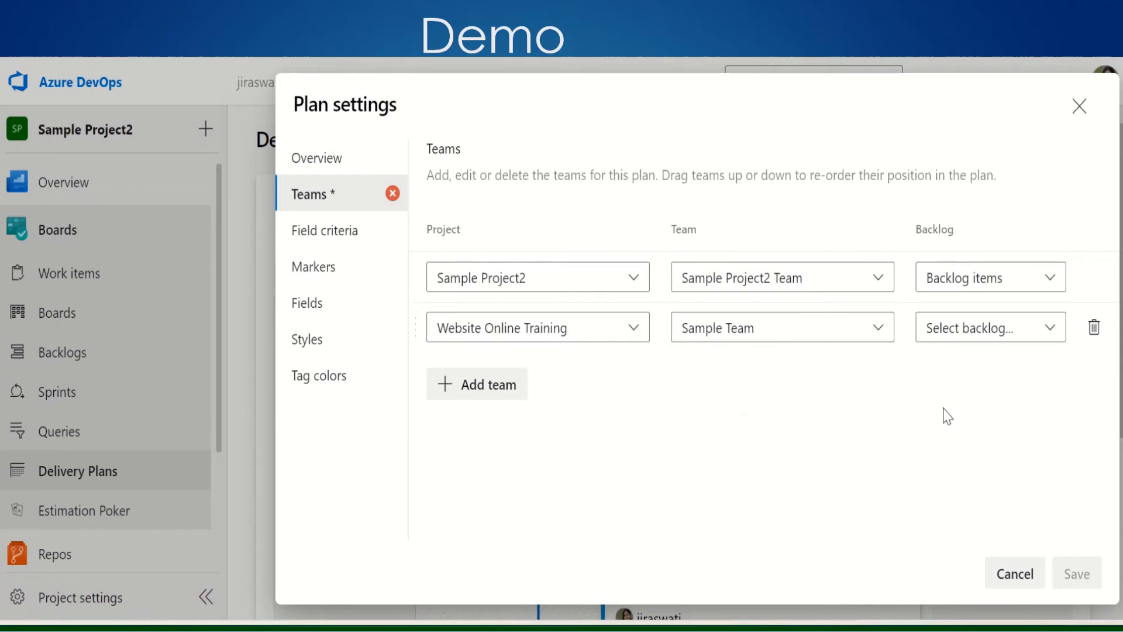
pyautogui.click(1049, 333)
pyautogui.click(974, 368)
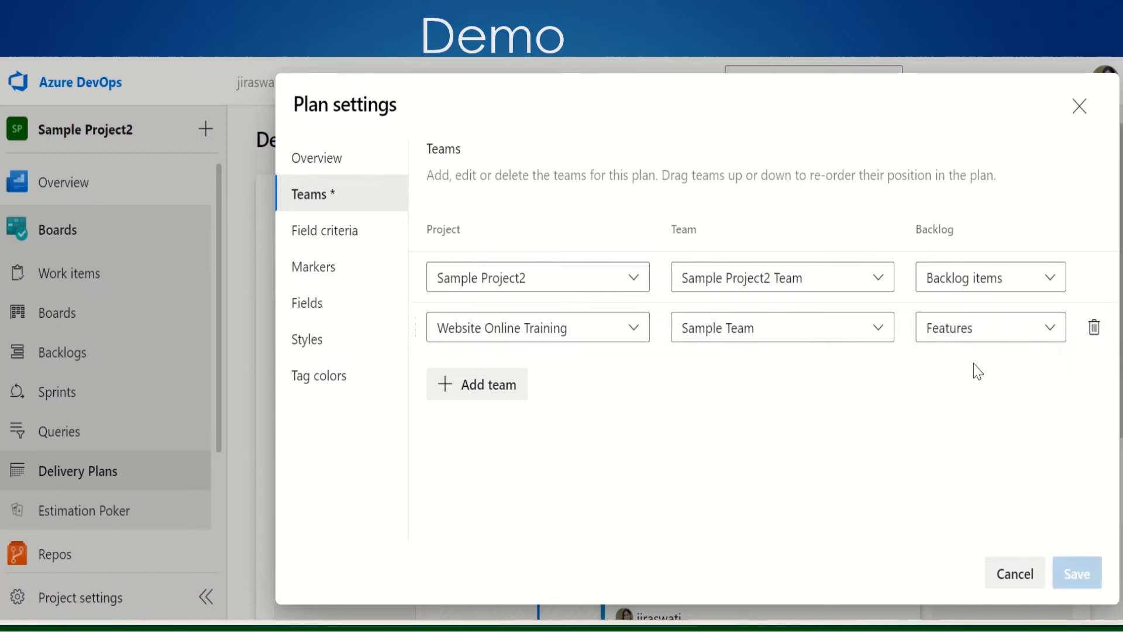
# Add Team1 from Sample Project2 to the plan's teams with the Features backlog and save the plan settings
pyautogui.click(504, 384)
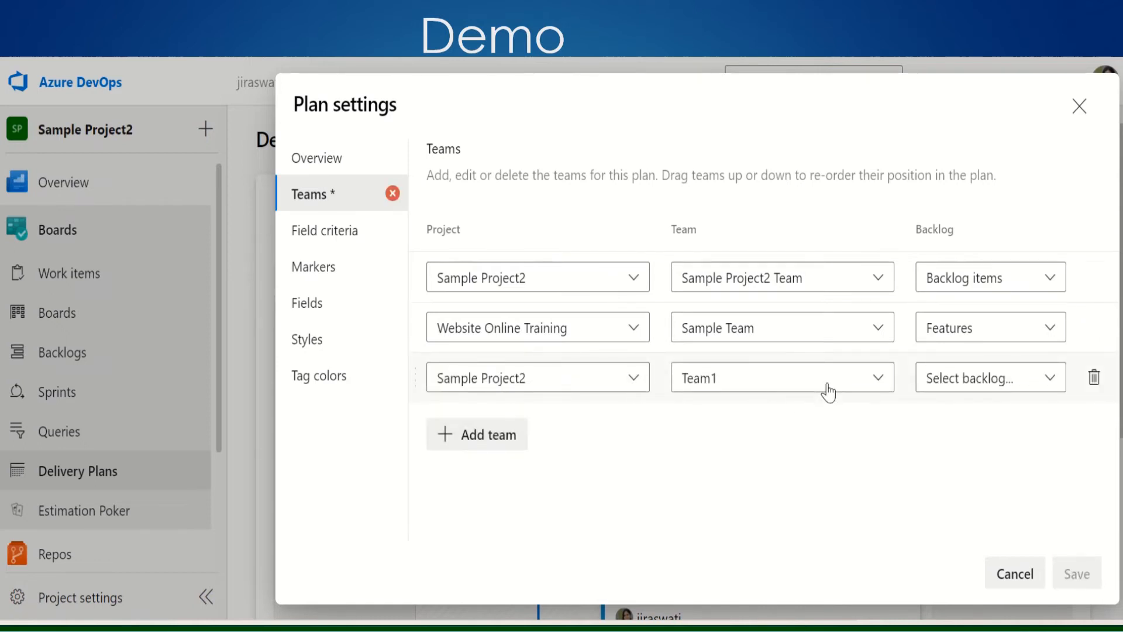
pyautogui.click(1051, 380)
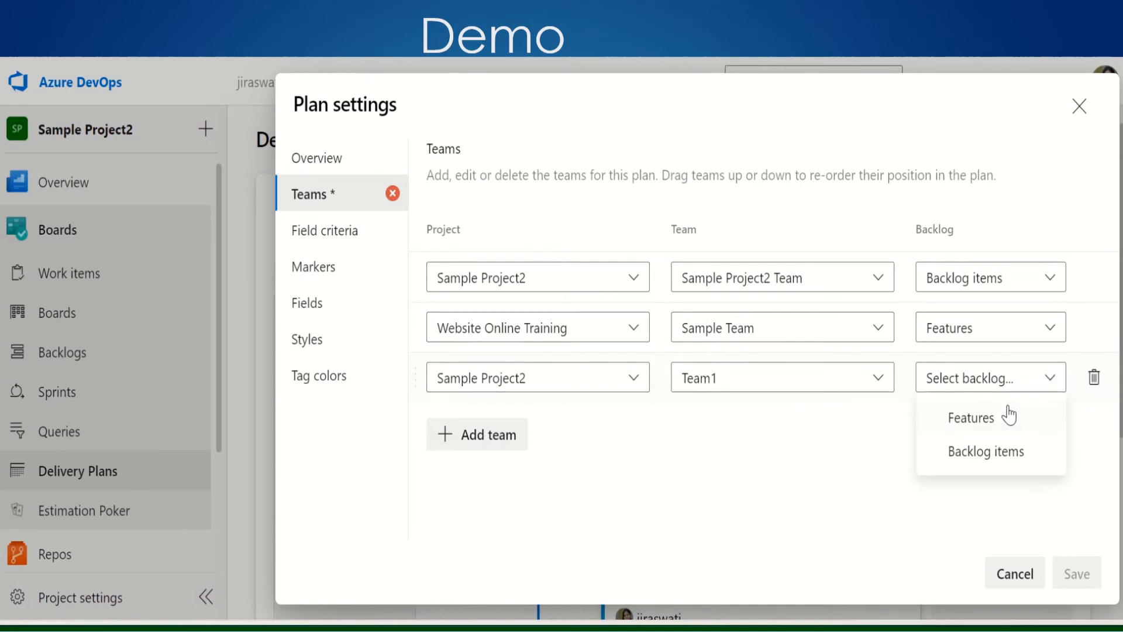
pyautogui.click(980, 419)
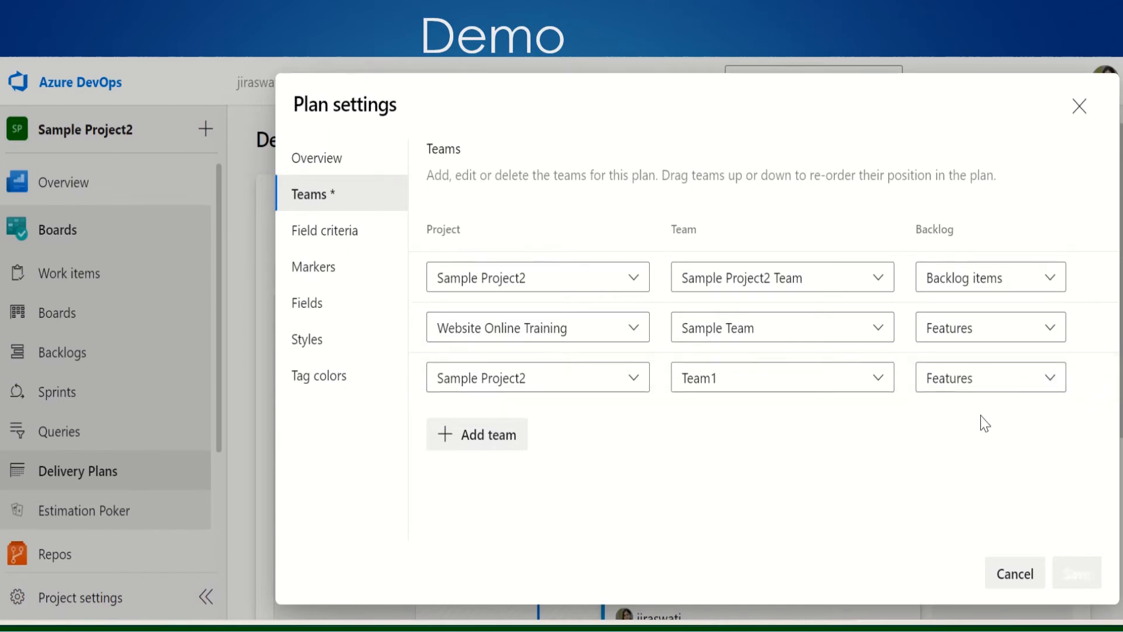
pyautogui.click(1054, 387)
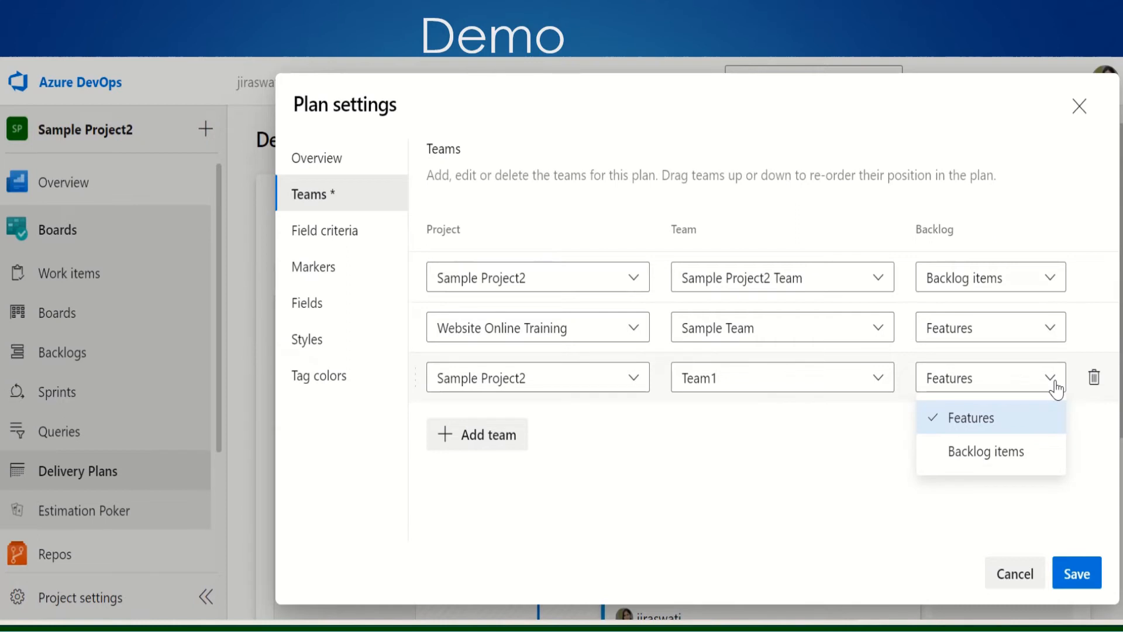
pyautogui.click(995, 461)
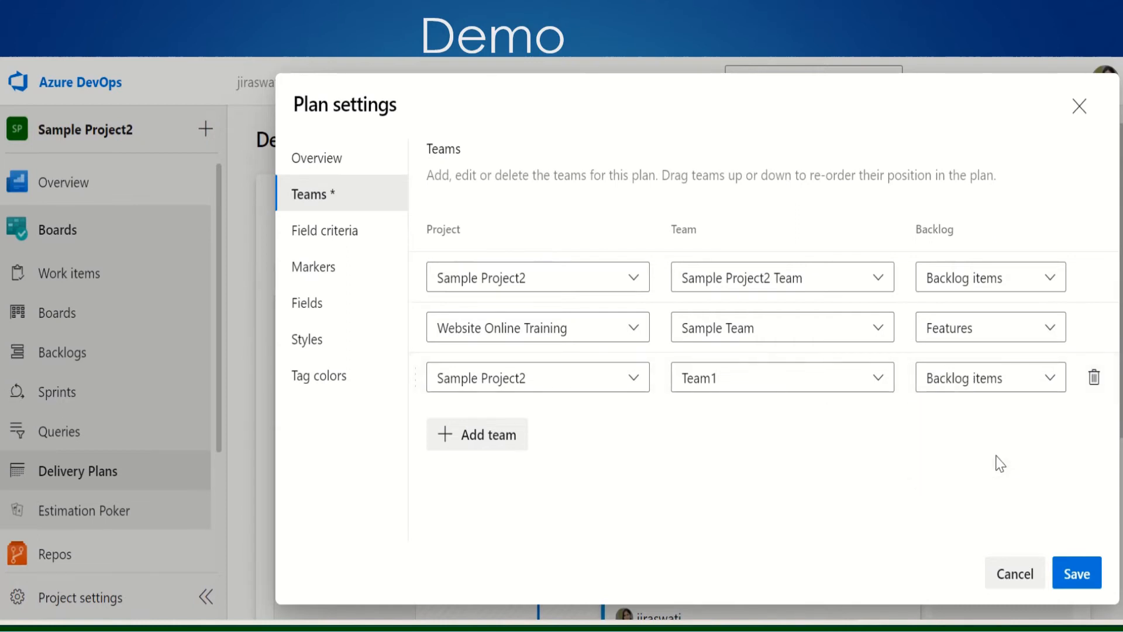
pyautogui.click(1049, 380)
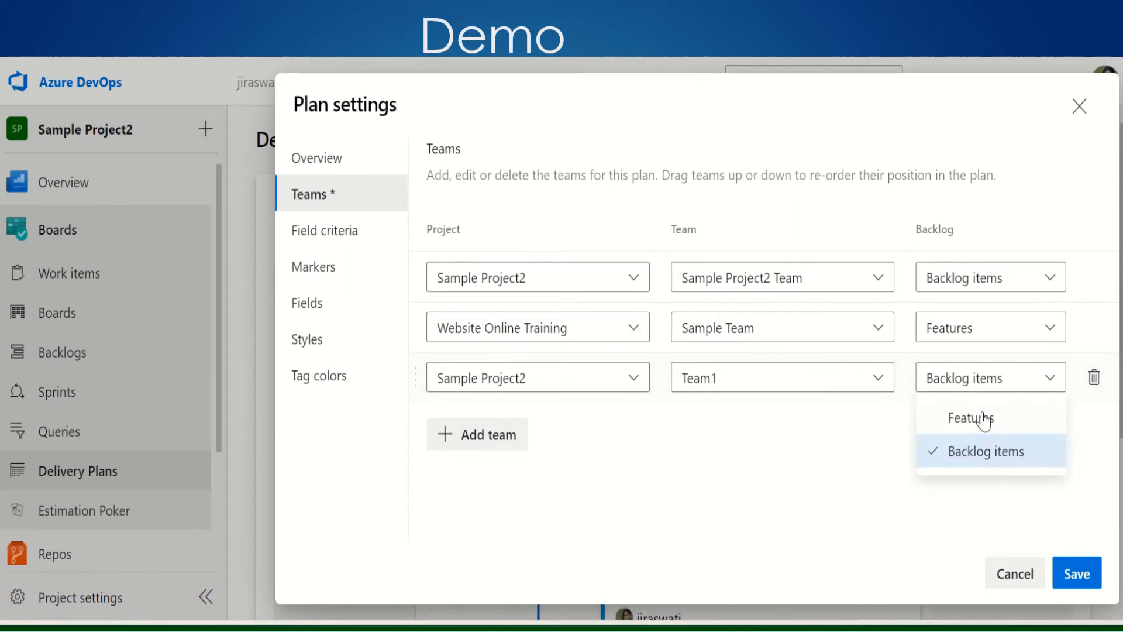
pyautogui.click(984, 419)
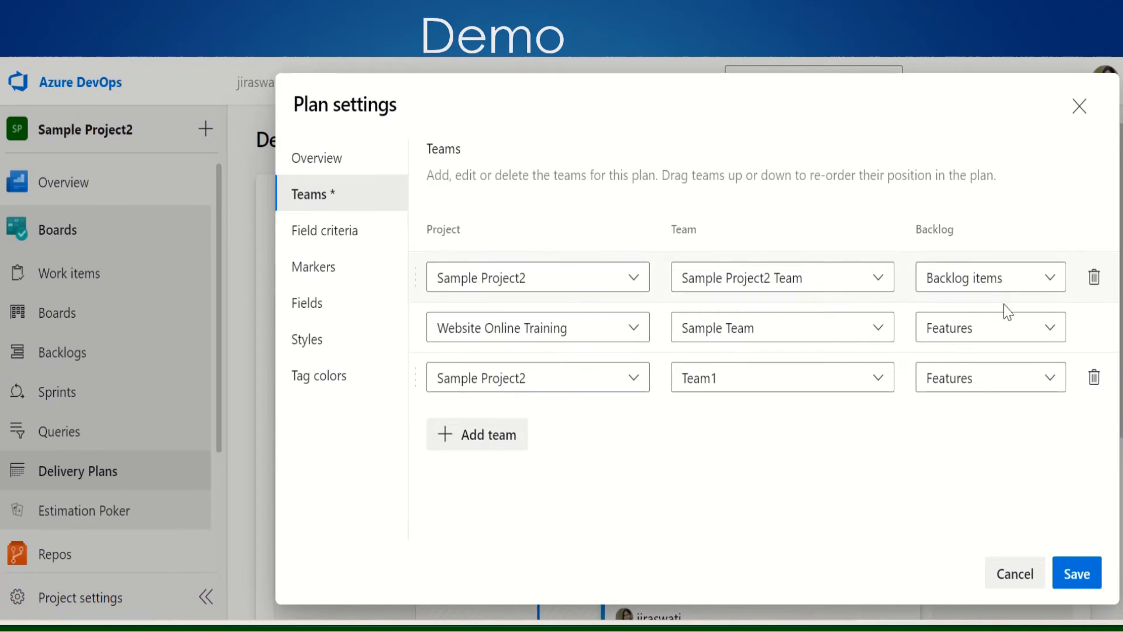
pyautogui.click(1076, 575)
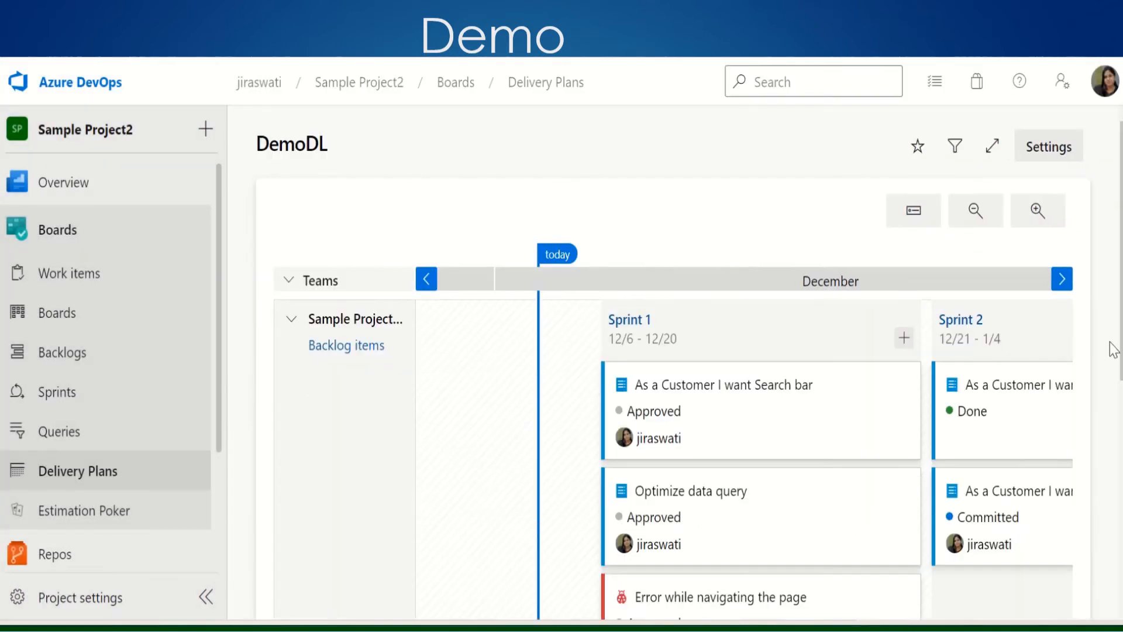
# Collapse the Sample Team row on the plan timeline
pyautogui.scroll(-5, 1114, 349)
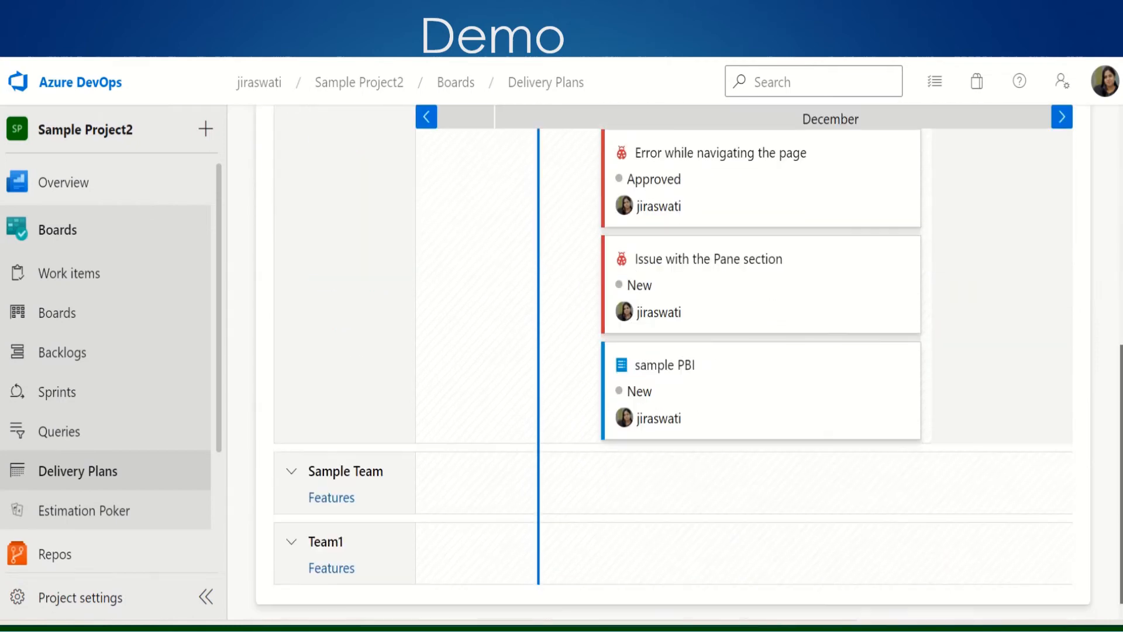
pyautogui.click(293, 473)
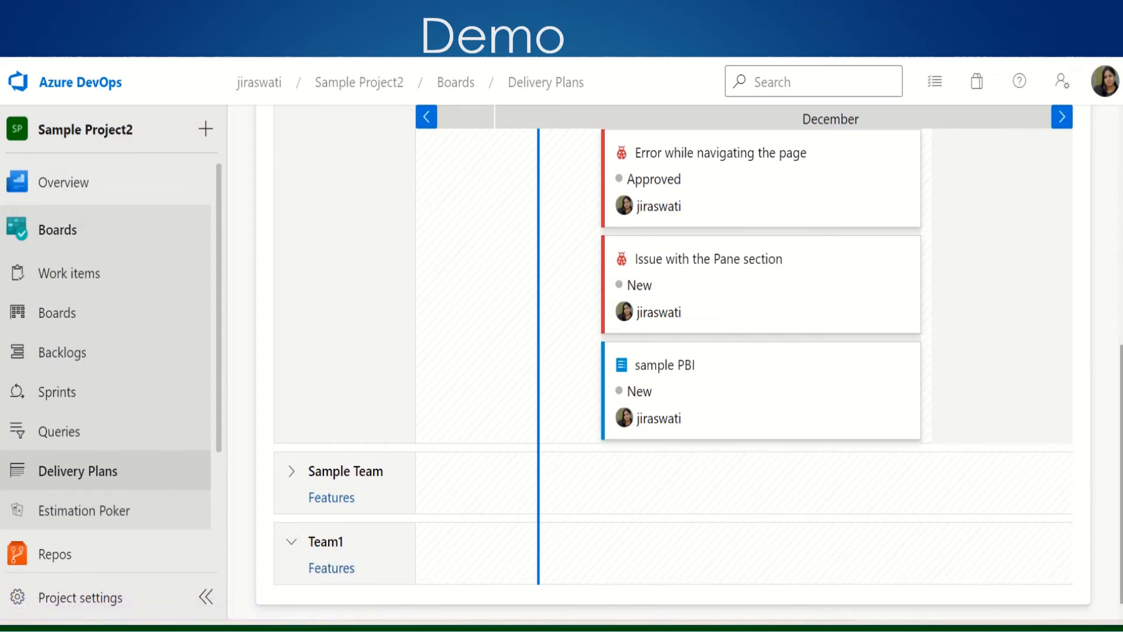
pyautogui.scroll(8, 987, 316)
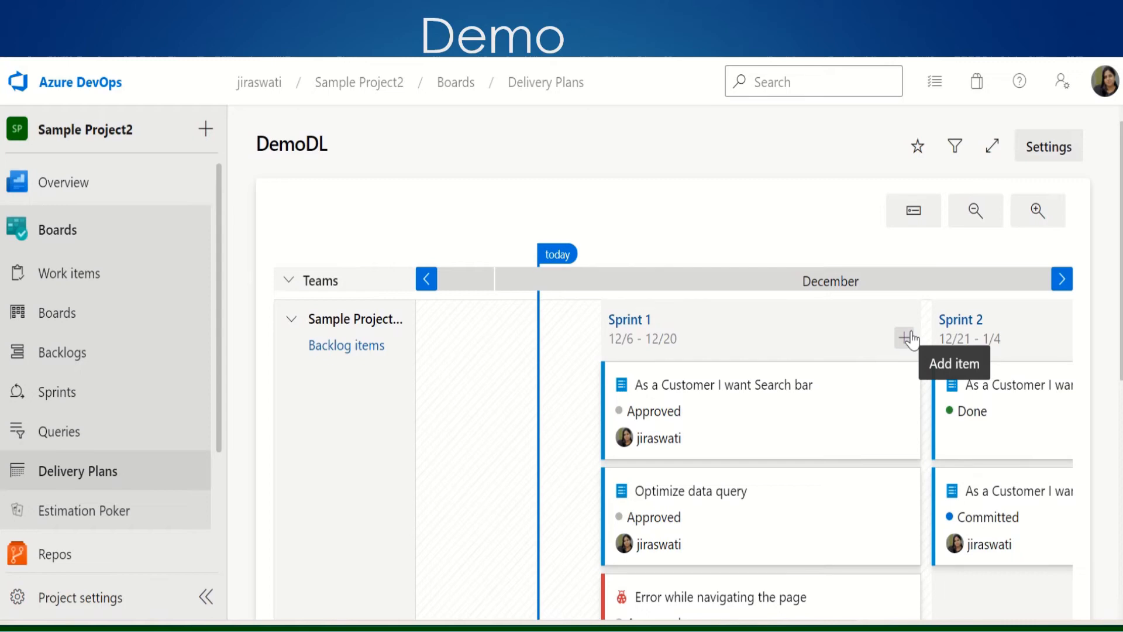
# Add a field criteria row for Activity with the = operator in the plan's settings
pyautogui.click(1045, 149)
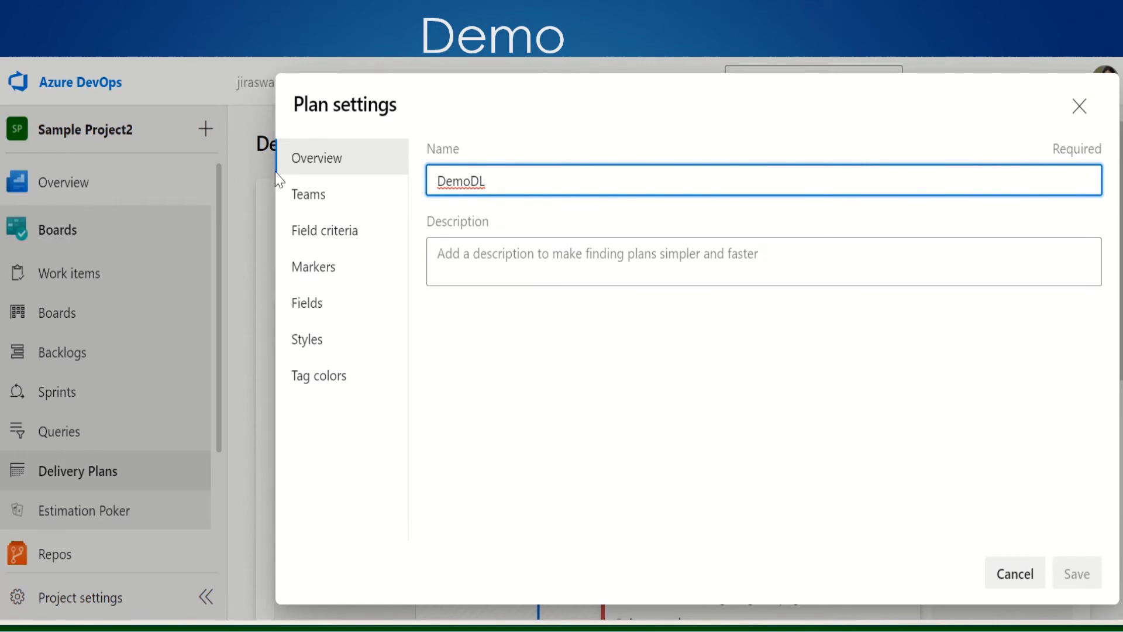
pyautogui.click(314, 238)
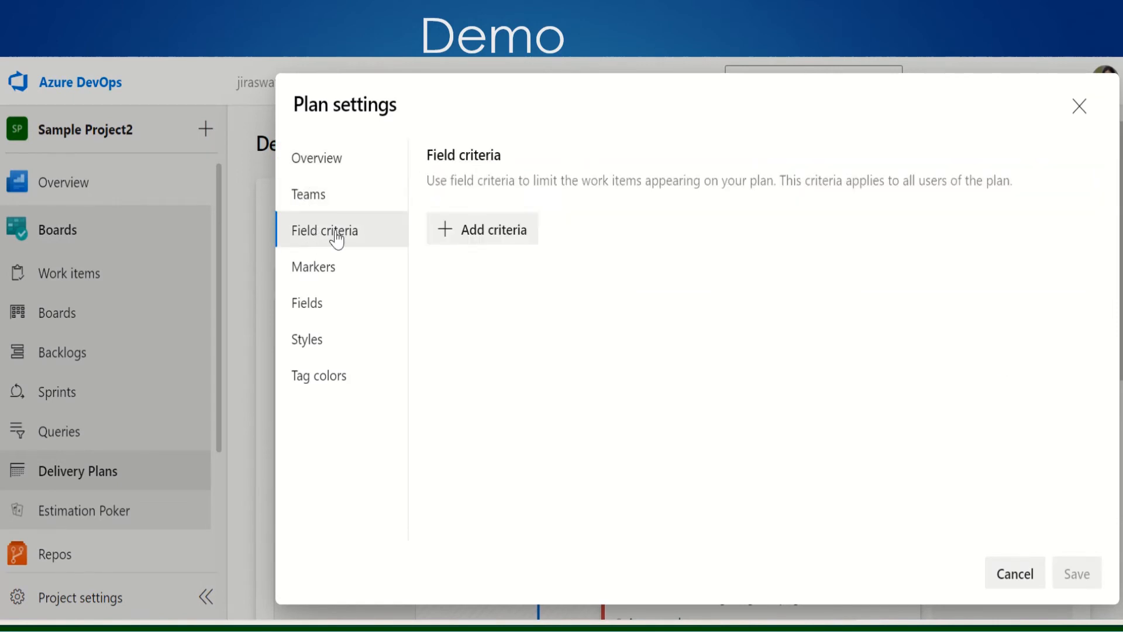
pyautogui.click(468, 231)
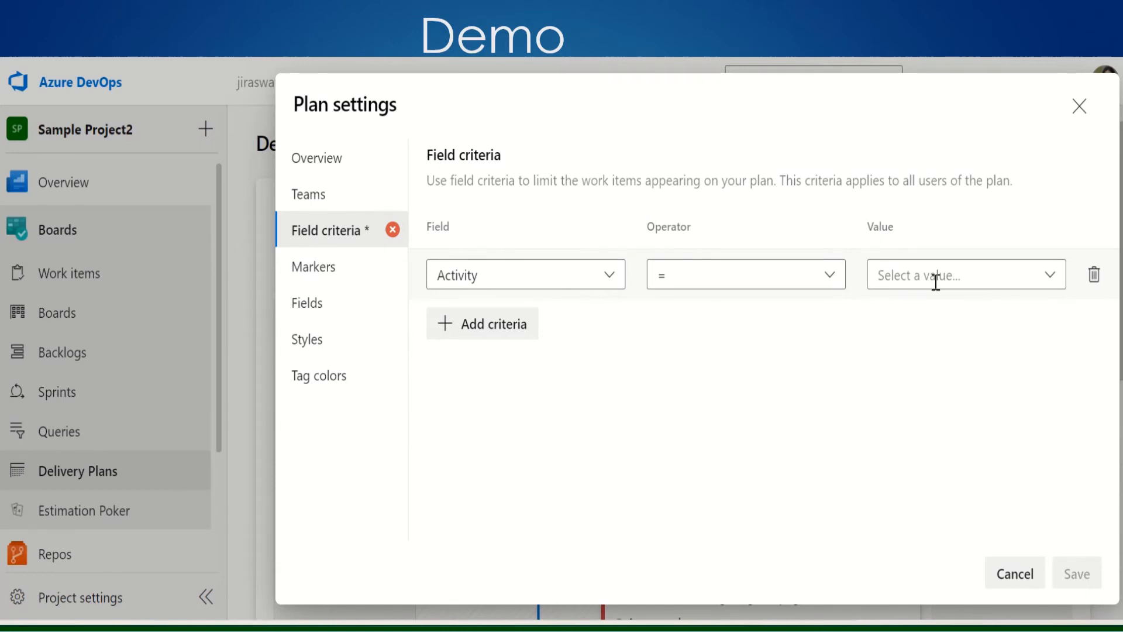
pyautogui.click(321, 279)
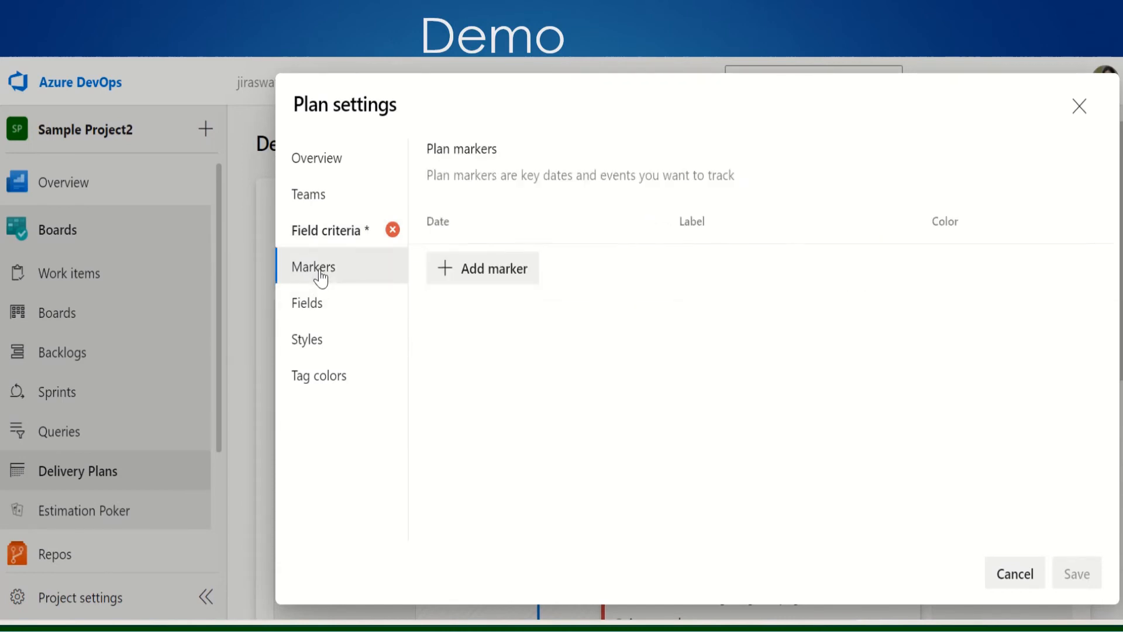
pyautogui.click(315, 344)
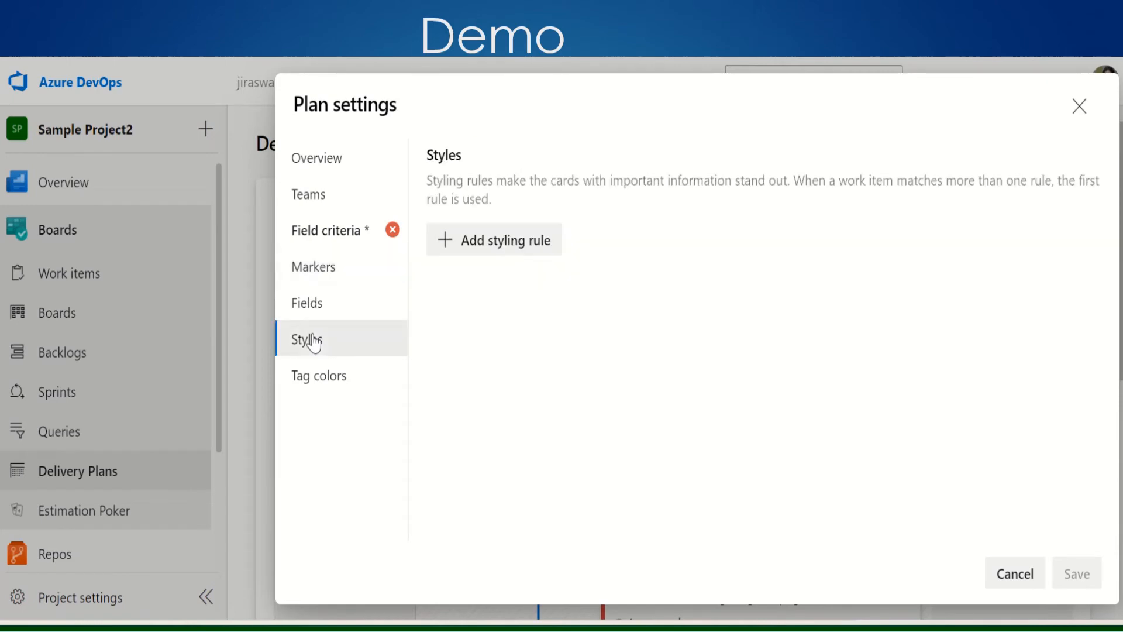
pyautogui.click(316, 378)
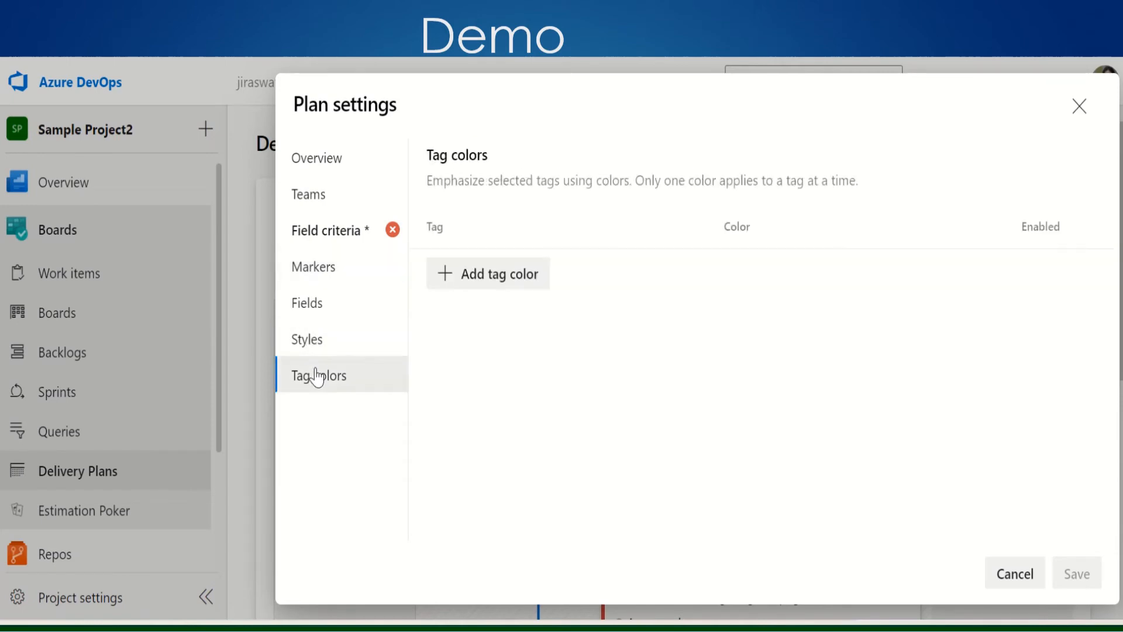
# Add a plan marker dated 12/6/2021 with the label Q3 and a pink color
pyautogui.click(319, 272)
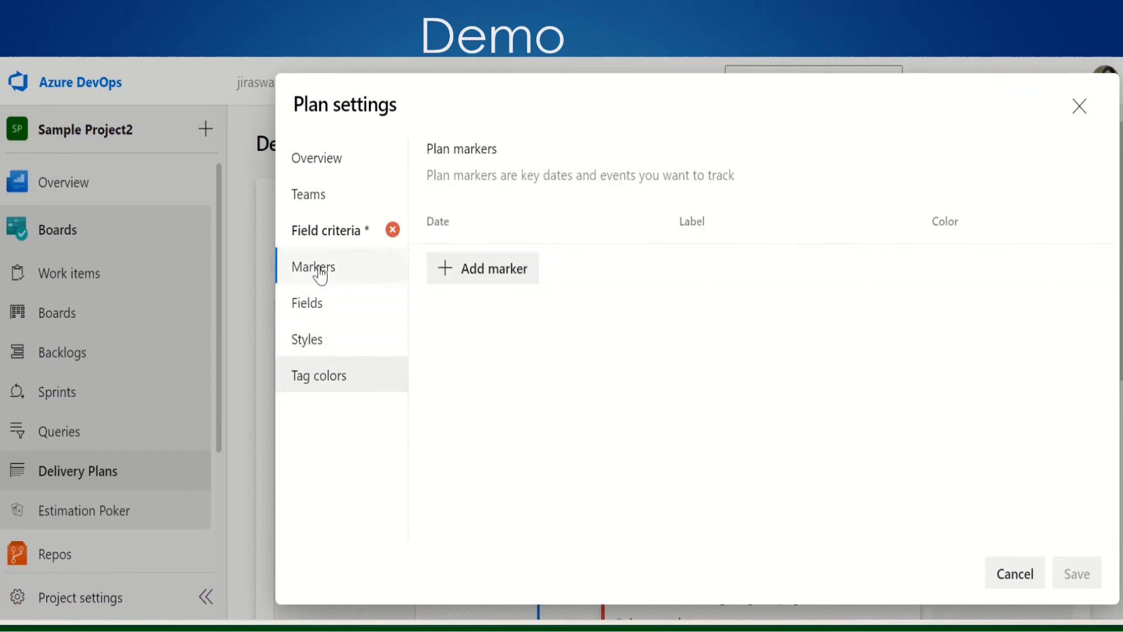
pyautogui.click(475, 268)
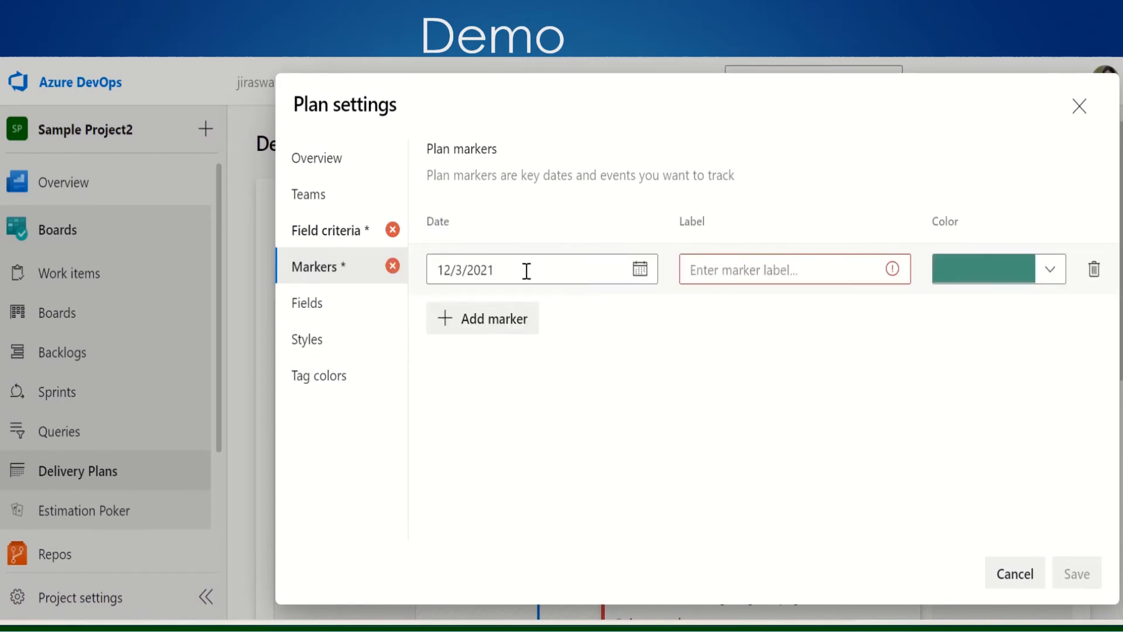
pyautogui.click(640, 270)
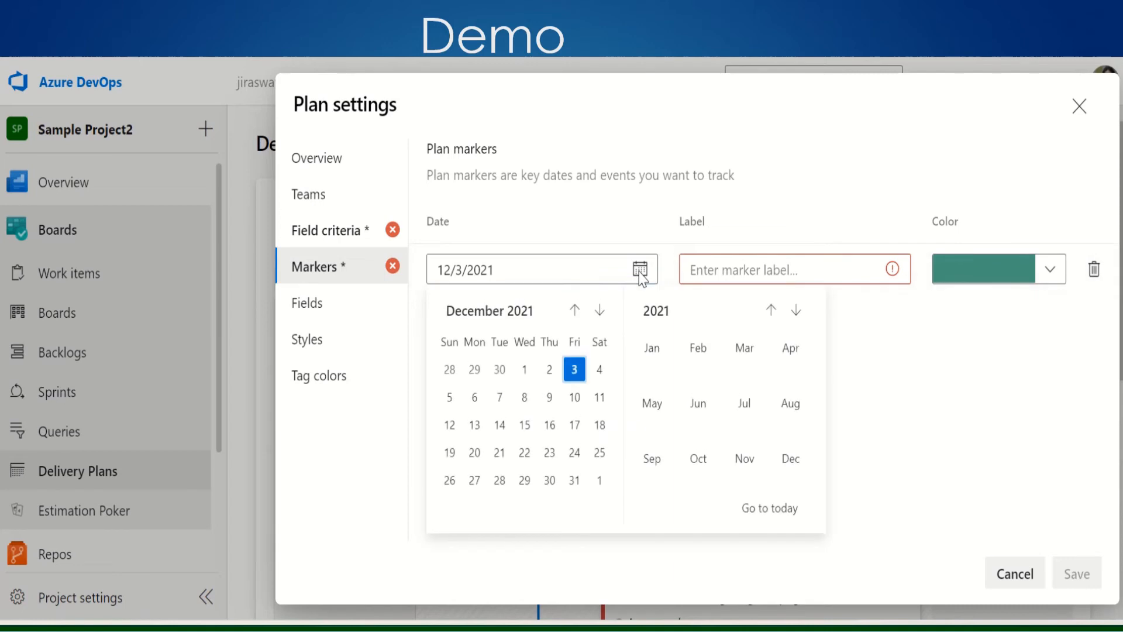
pyautogui.click(475, 398)
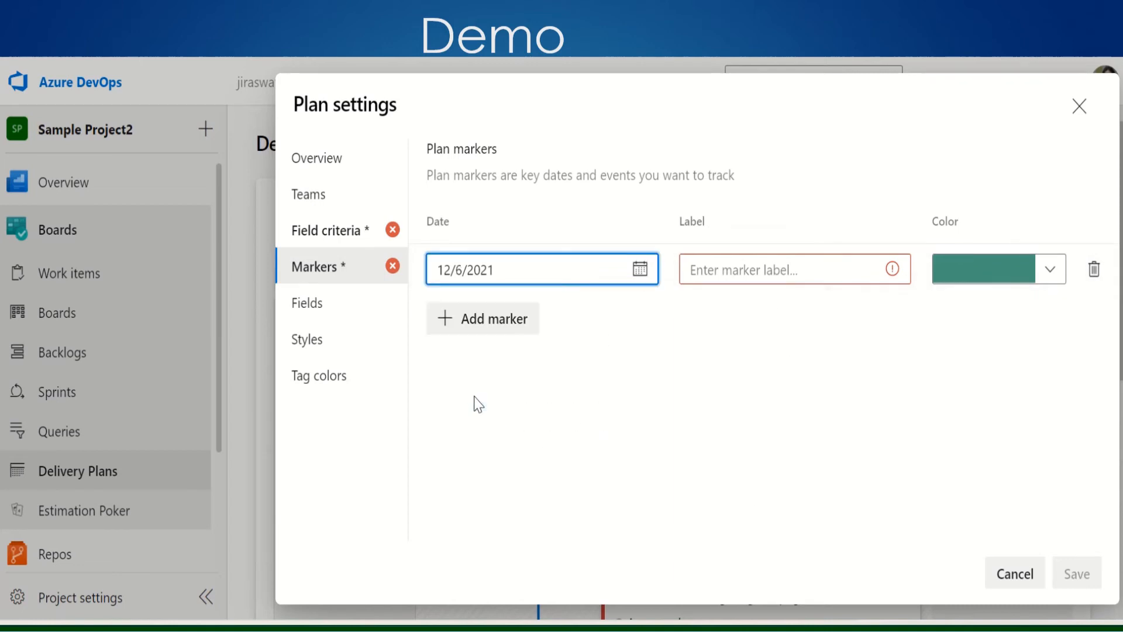
pyautogui.click(816, 267)
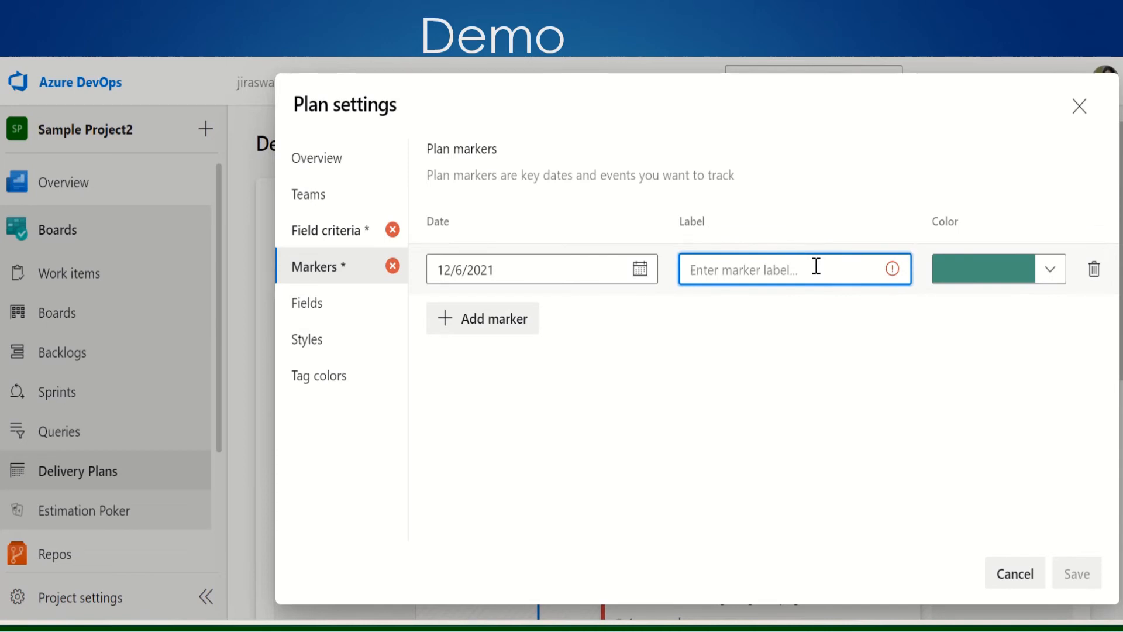
pyautogui.write('Q3')
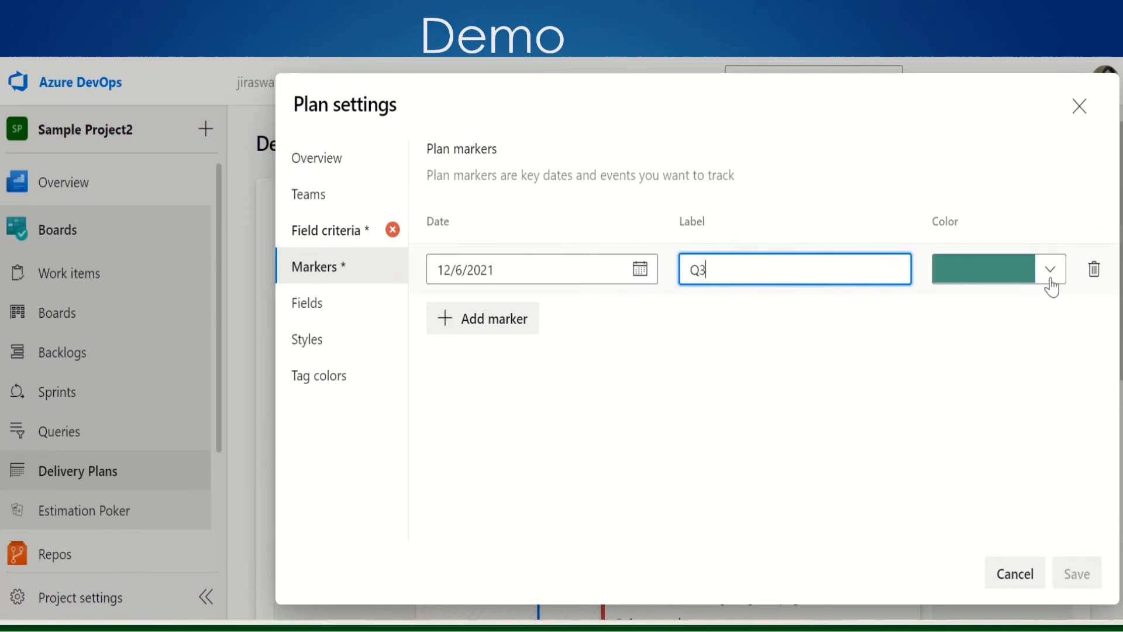
pyautogui.click(1050, 270)
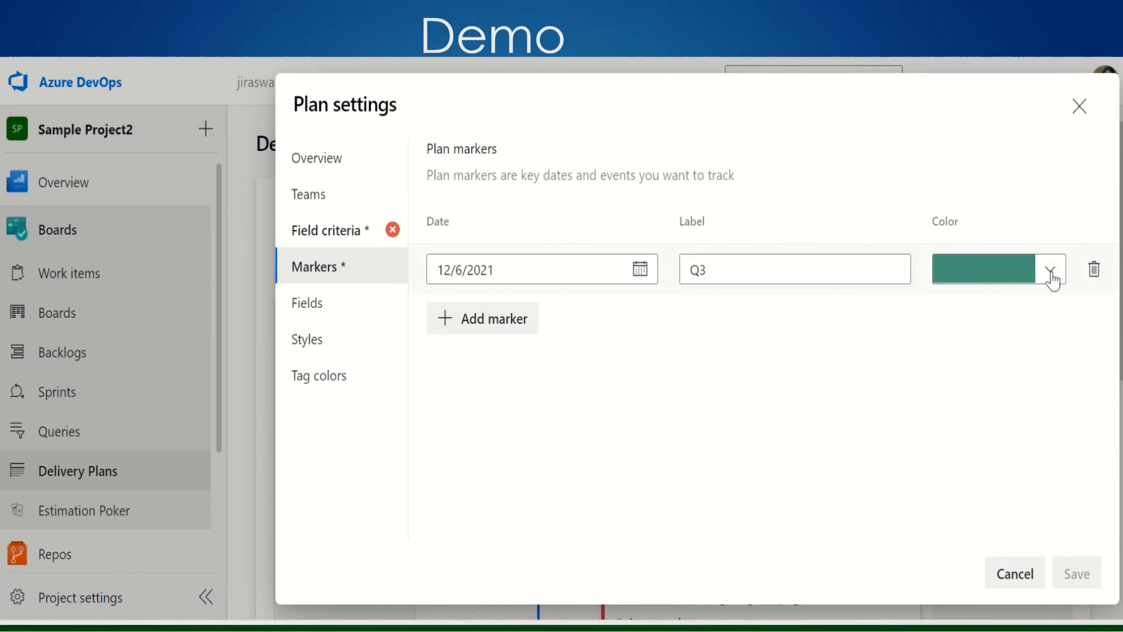
pyautogui.click(1051, 278)
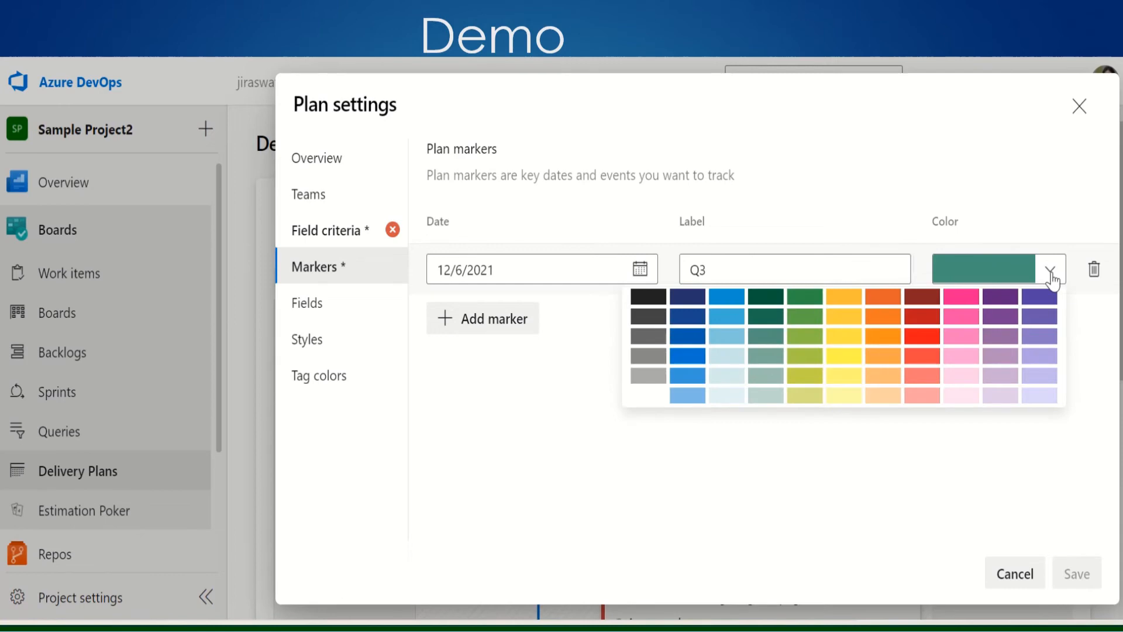
pyautogui.click(956, 319)
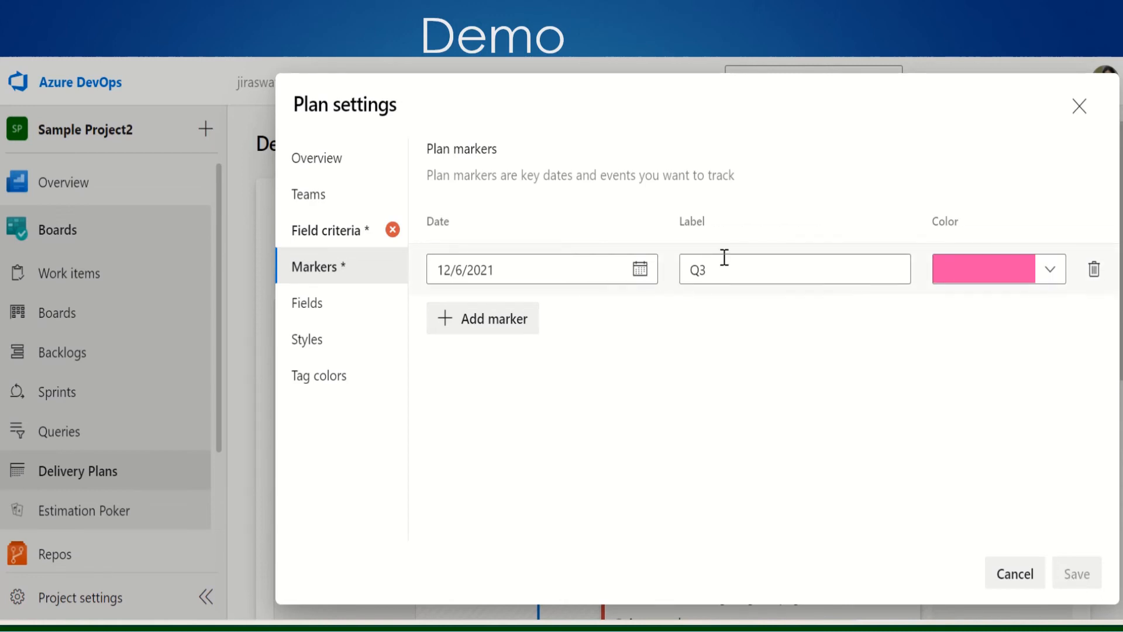
# Change the date of the Q3 plan marker to 12/3/2021
pyautogui.click(640, 271)
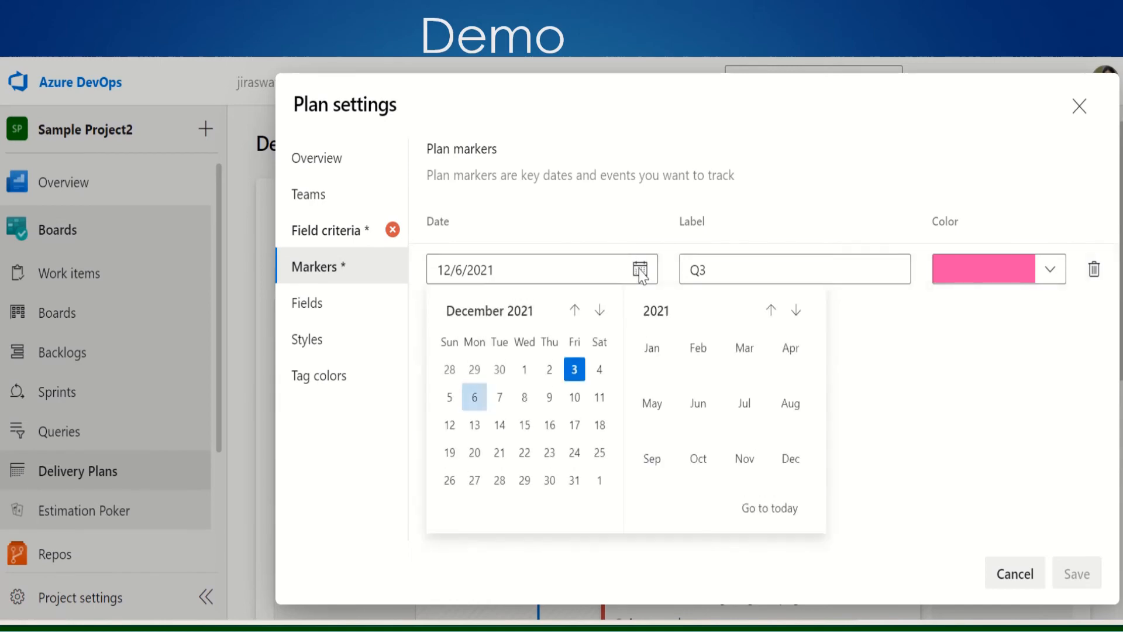
pyautogui.click(575, 369)
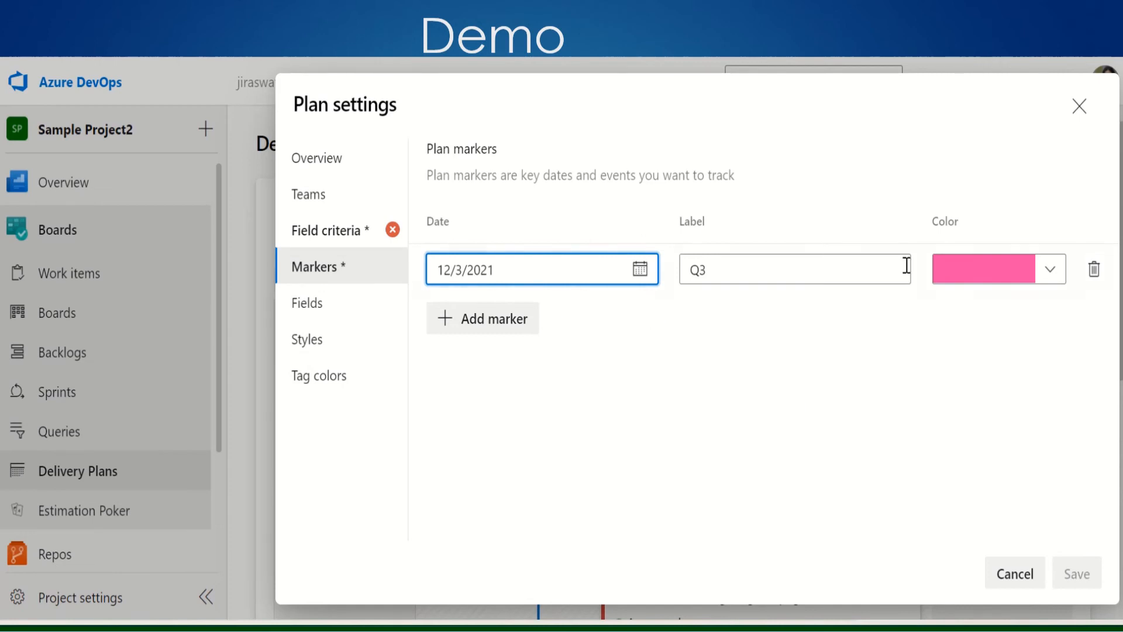
# Delete the incomplete Activity row from the plan's field criteria and save the plan settings with the Q3 marker
pyautogui.click(359, 234)
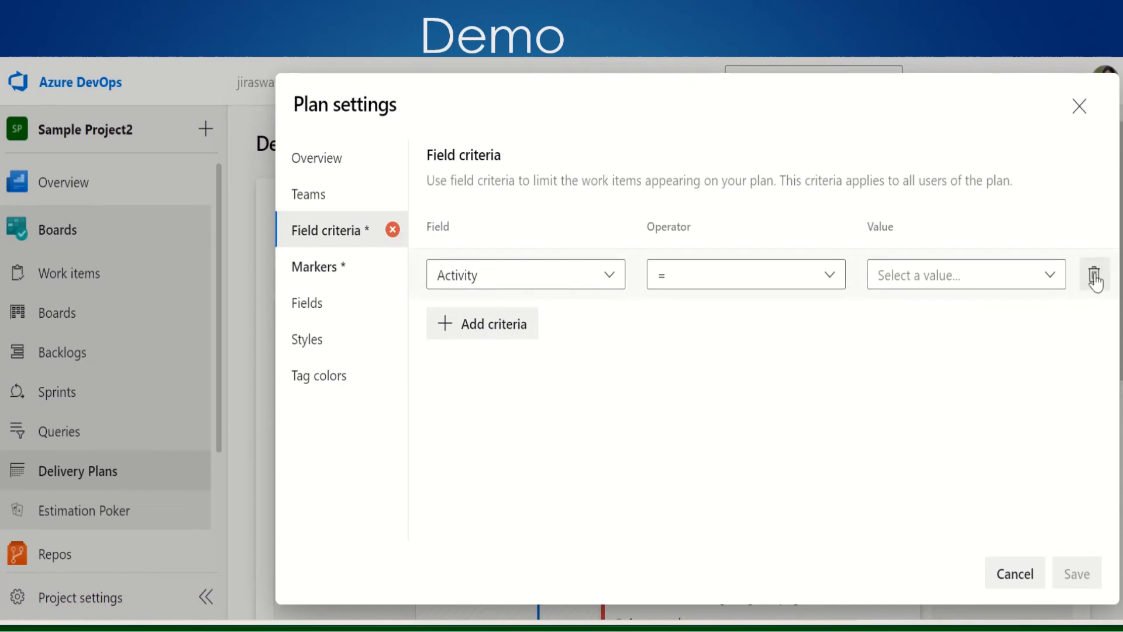
pyautogui.click(1094, 276)
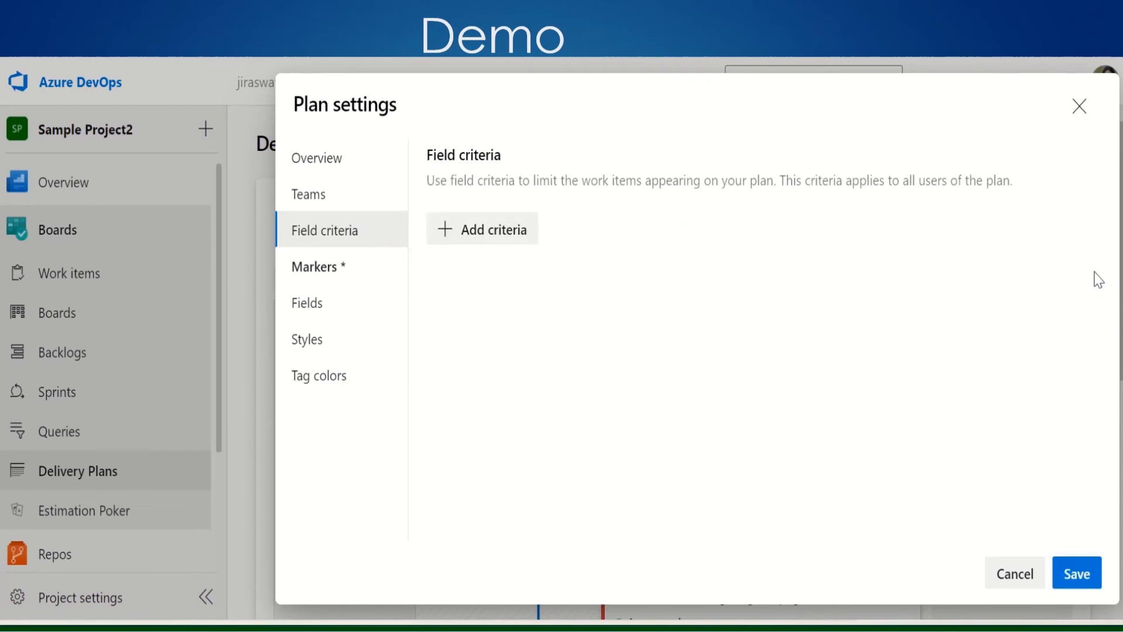
pyautogui.click(341, 267)
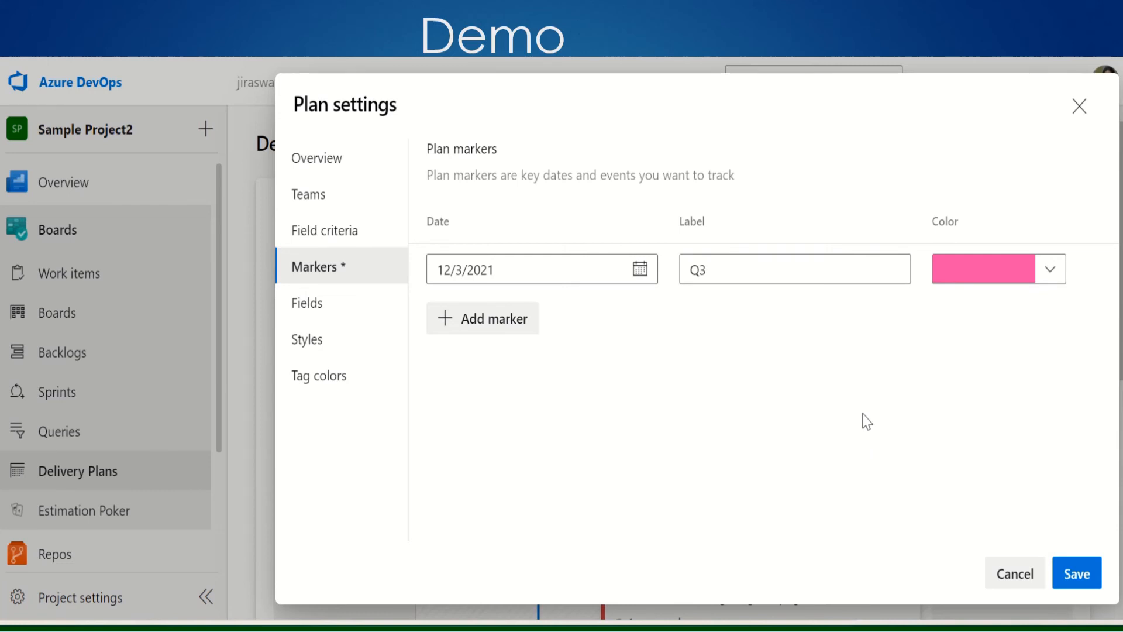
pyautogui.click(1077, 575)
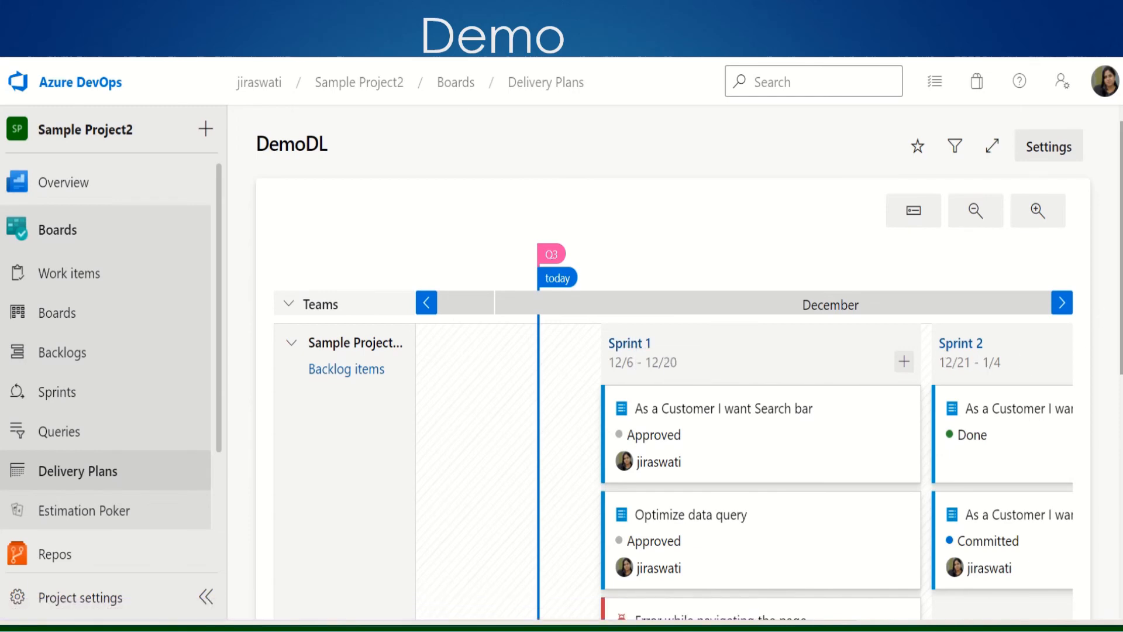
# Move the Optimize data query backlog item from Sprint 1 to Sprint 2 on the plan timeline
pyautogui.scroll(-3, 673, 368)
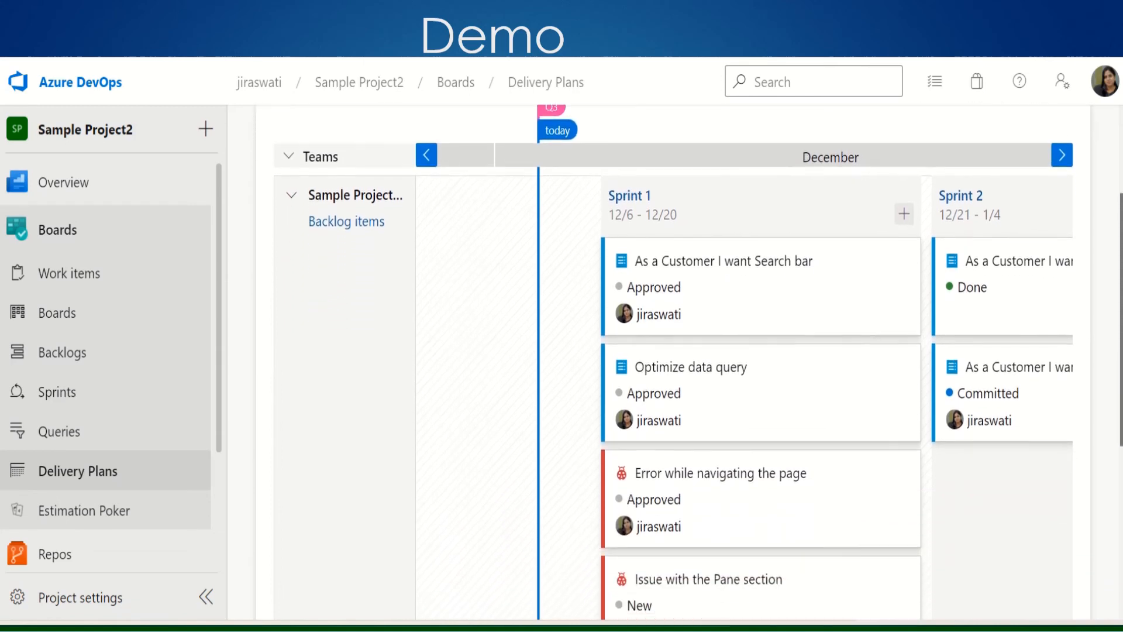
pyautogui.scroll(-2, 673, 368)
pyautogui.scroll(1, 673, 369)
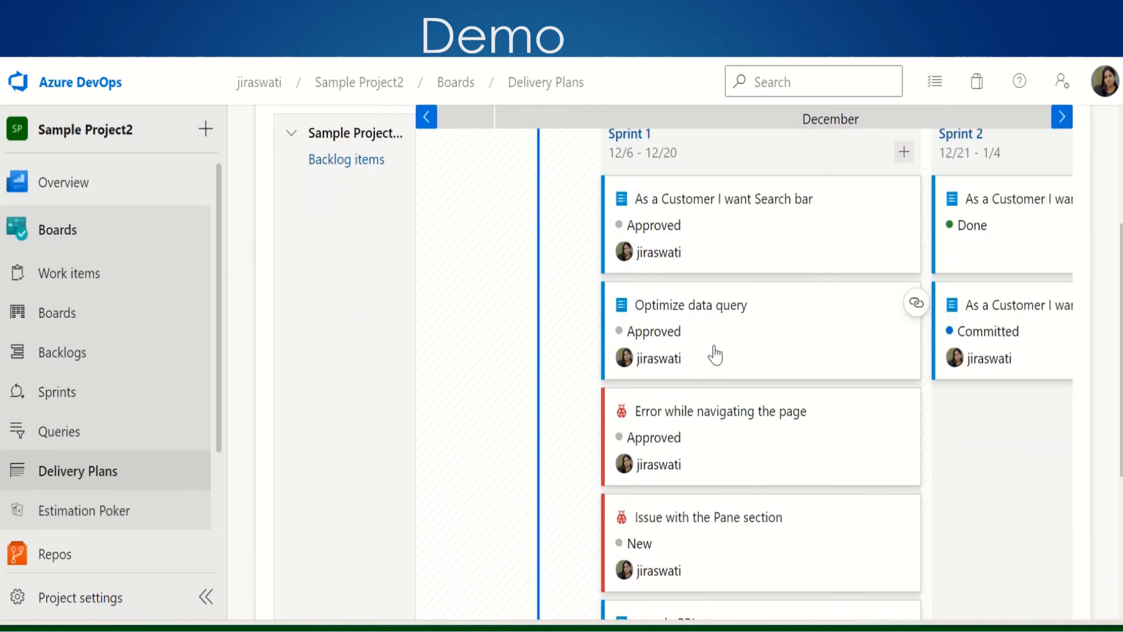
pyautogui.moveTo(715, 354); pyautogui.dragTo(1047, 470)
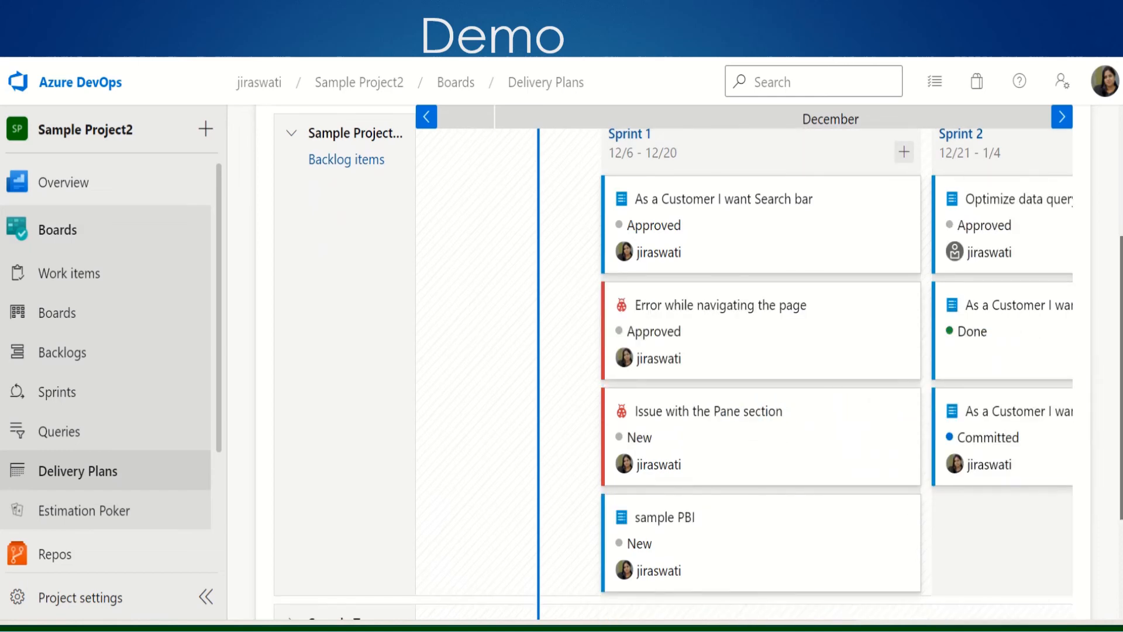
pyautogui.scroll(4, 1096, 183)
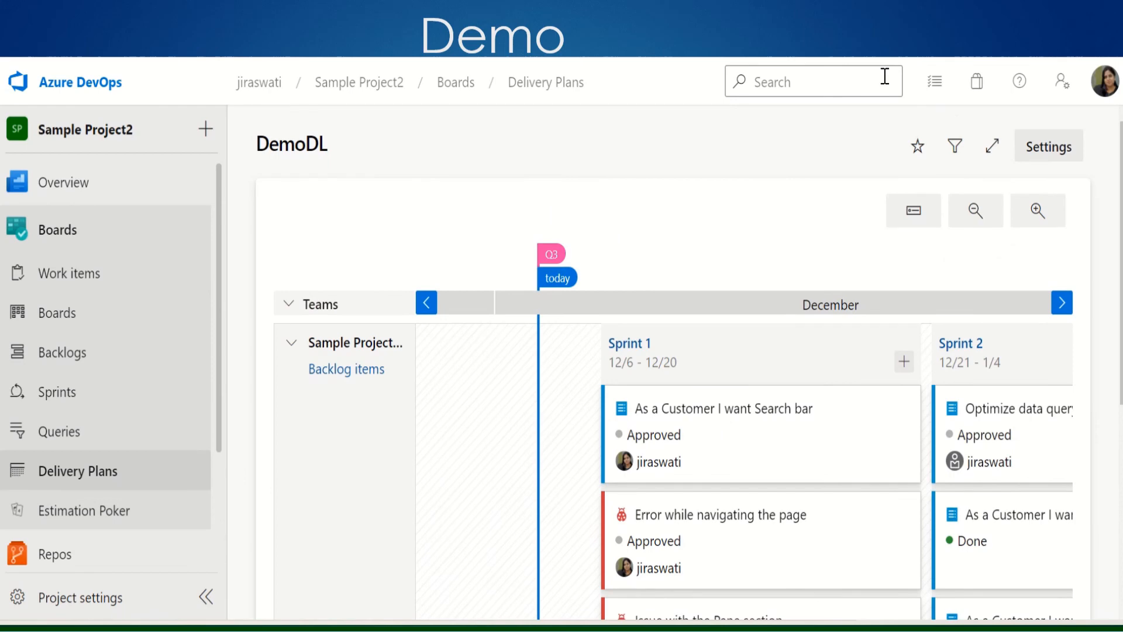